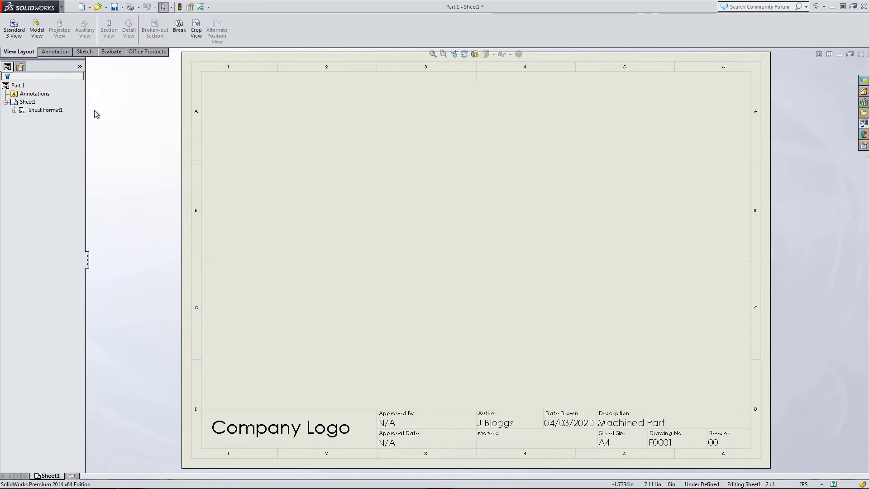
- Insert the standard three views of Part 1 onto the drawing sheet, using the Default configuration
click(864, 126)
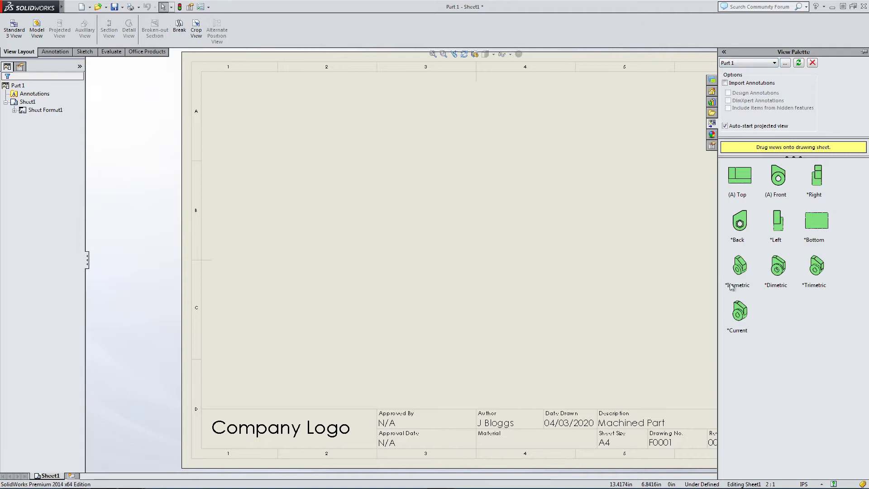
mouse_move(729, 292)
mouse_down()
mouse_move(484, 219)
mouse_move(620, 181)
mouse_move(799, 66)
mouse_move(537, 135)
mouse_move(266, 159)
mouse_move(130, 117)
mouse_up()
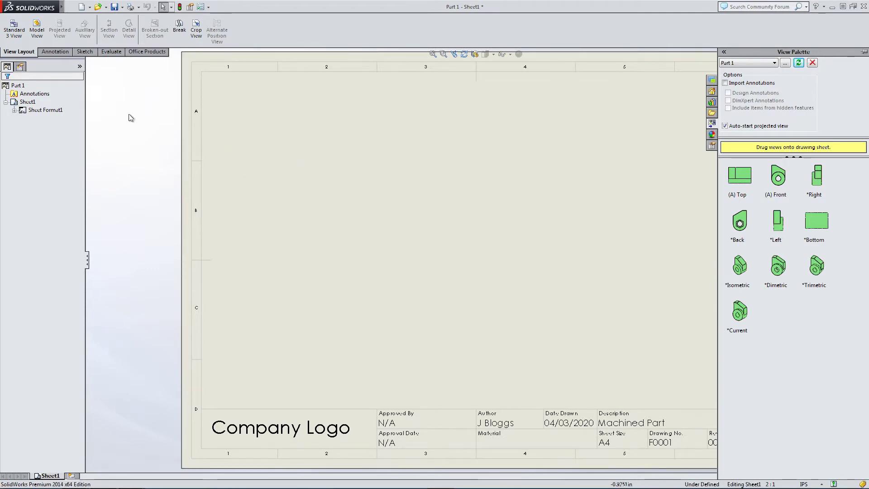
click(14, 29)
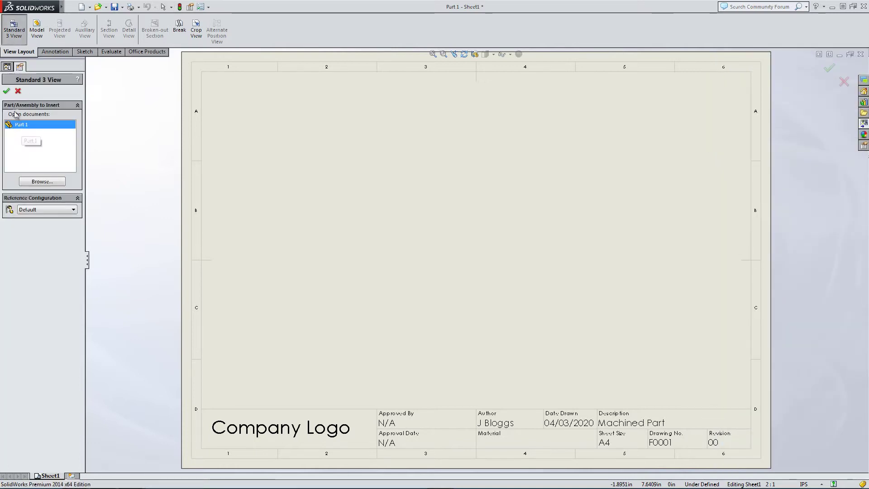
click(7, 92)
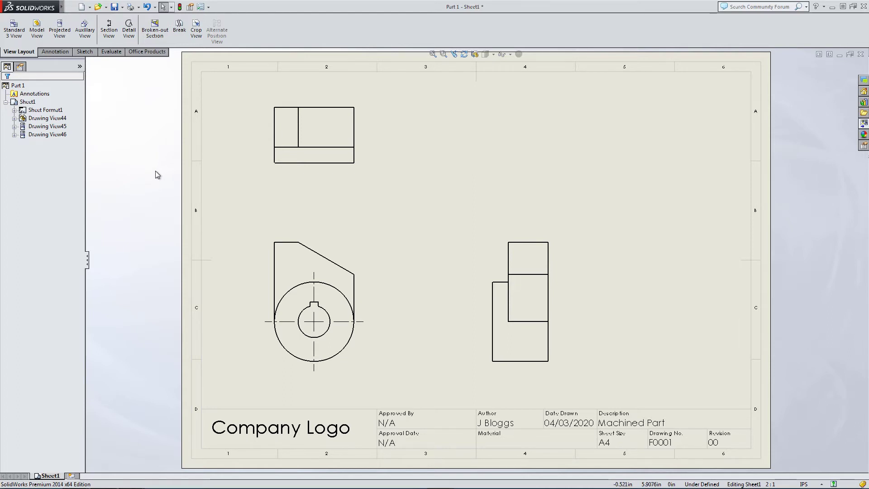
- Create an auxiliary view from the front view's sloped upper edge and place it perpendicular to that edge
key(f)
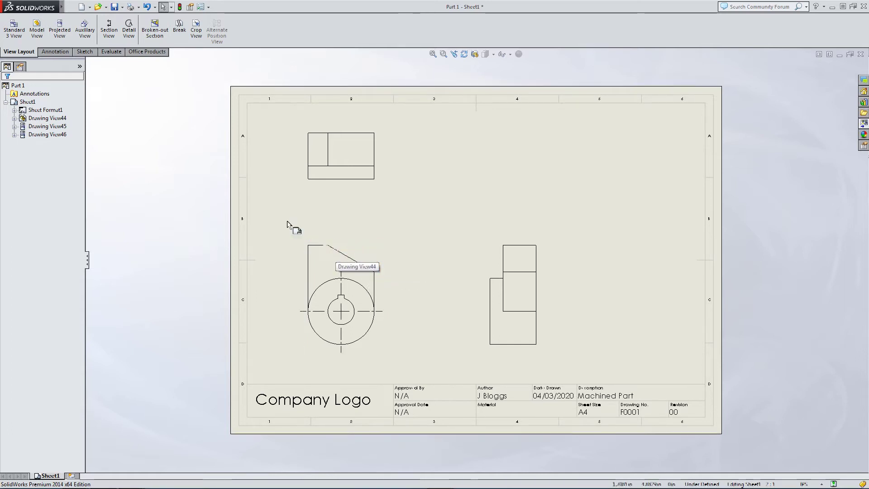
click(87, 31)
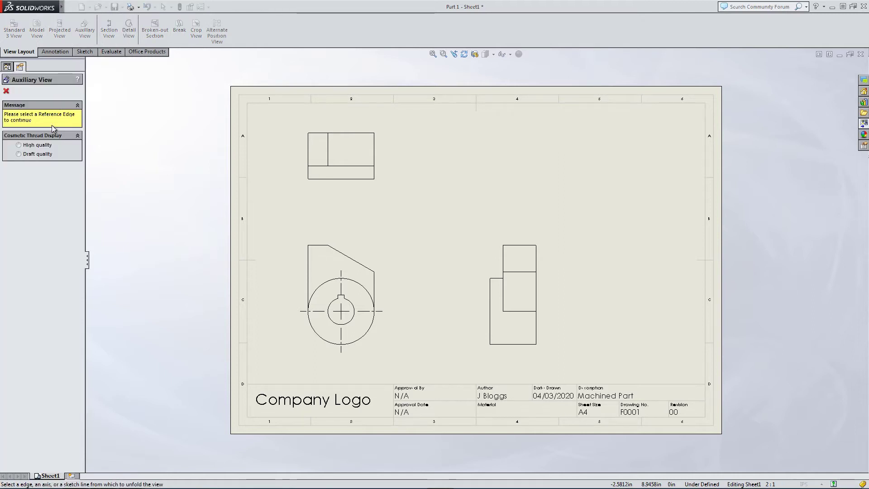
click(356, 262)
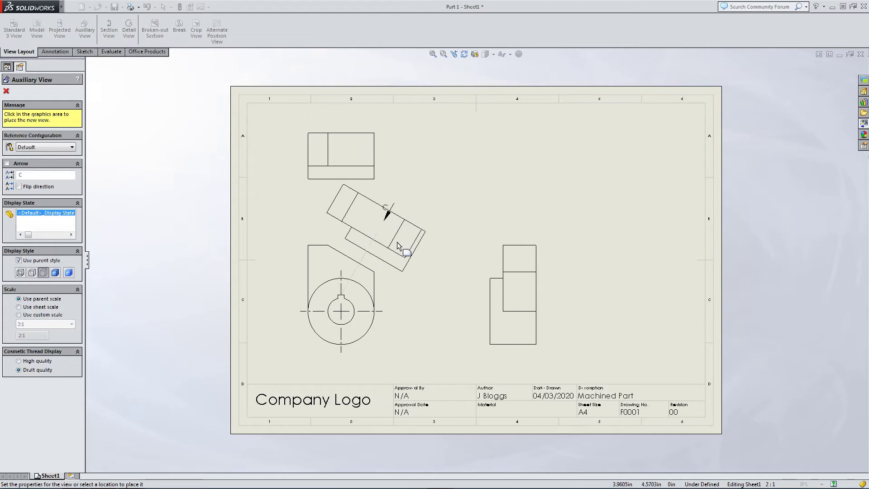
click(426, 238)
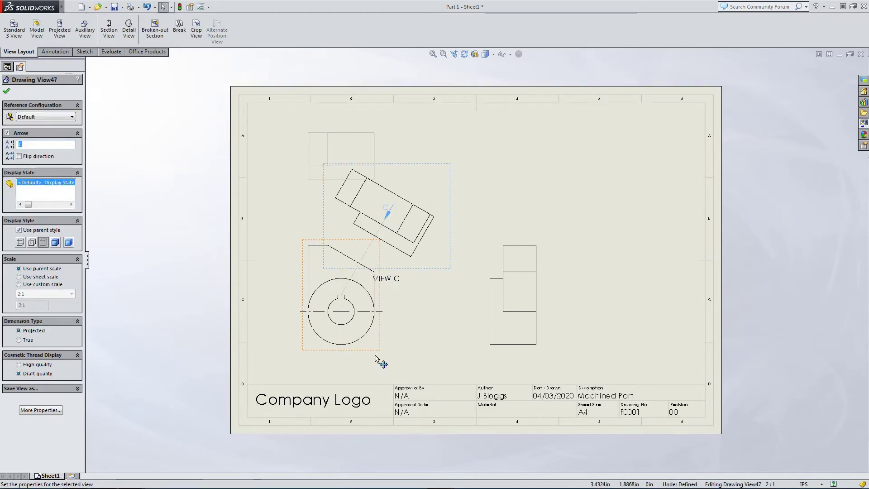
- Reposition the front, right and top views on the sheet to make room around the auxiliary view
mouse_move(381, 355)
mouse_down()
mouse_move(417, 365)
mouse_move(425, 378)
mouse_up()
drag(552, 333, 606, 340)
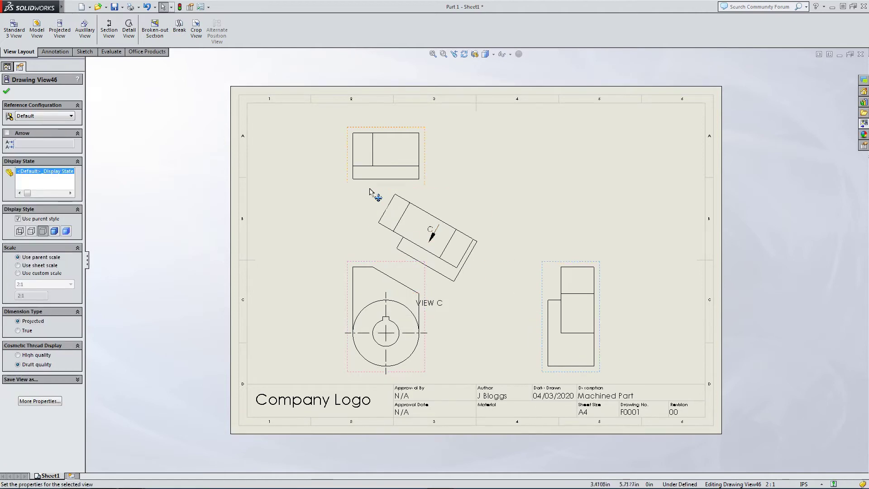
drag(366, 184, 366, 180)
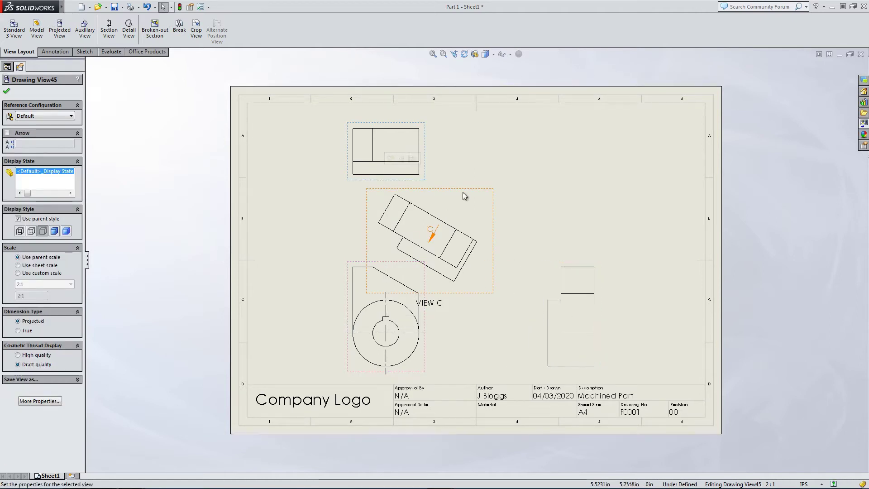
drag(462, 189, 588, 143)
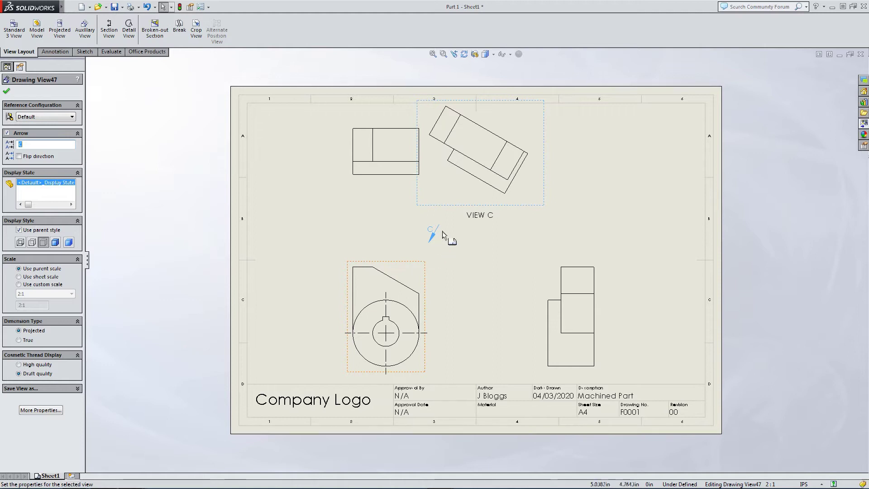
drag(445, 210, 394, 297)
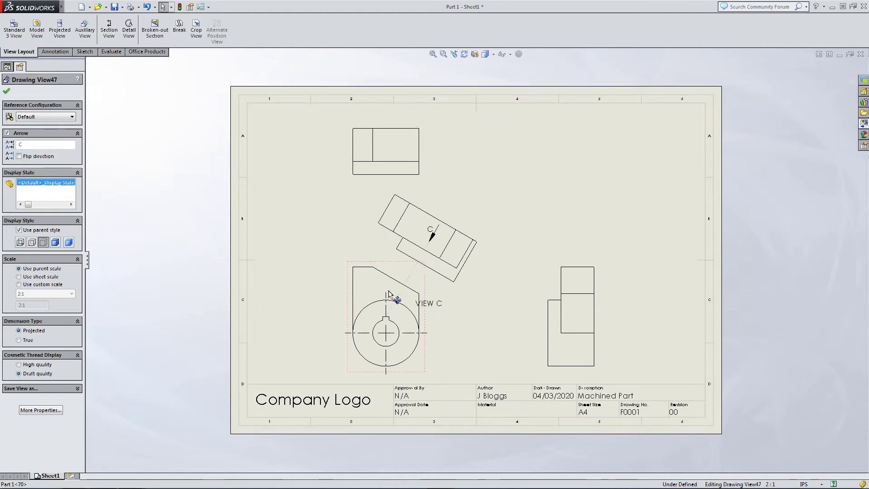
- Flip the auxiliary view's viewing direction by its arrow and flip it back again
click(433, 235)
double_click(433, 234)
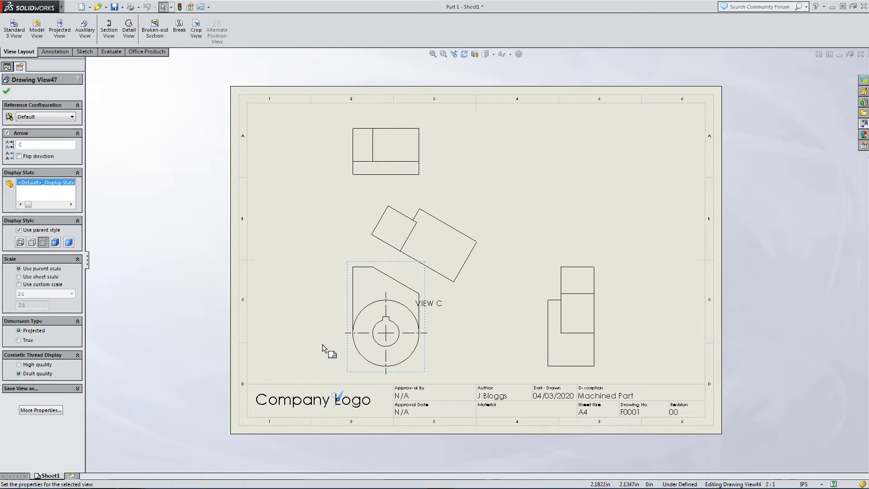
double_click(338, 399)
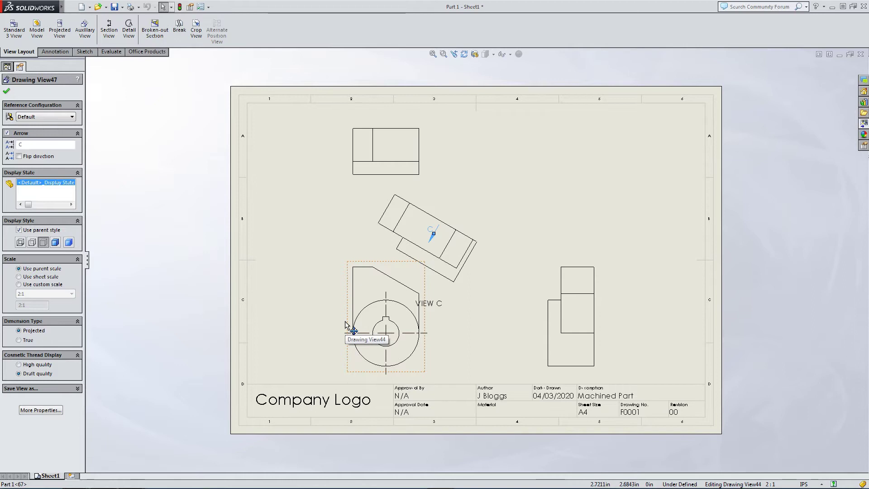
- Delete the auxiliary view and shift the front view toward the sheet's left border
click(308, 326)
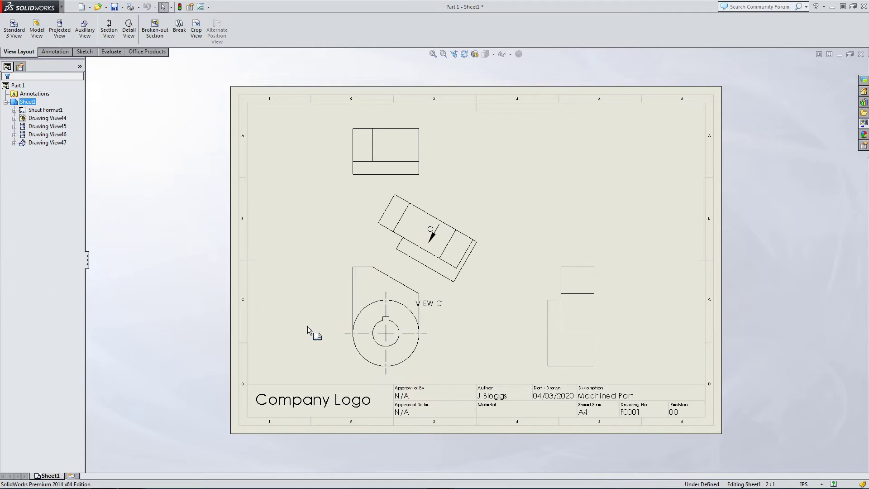
click(375, 236)
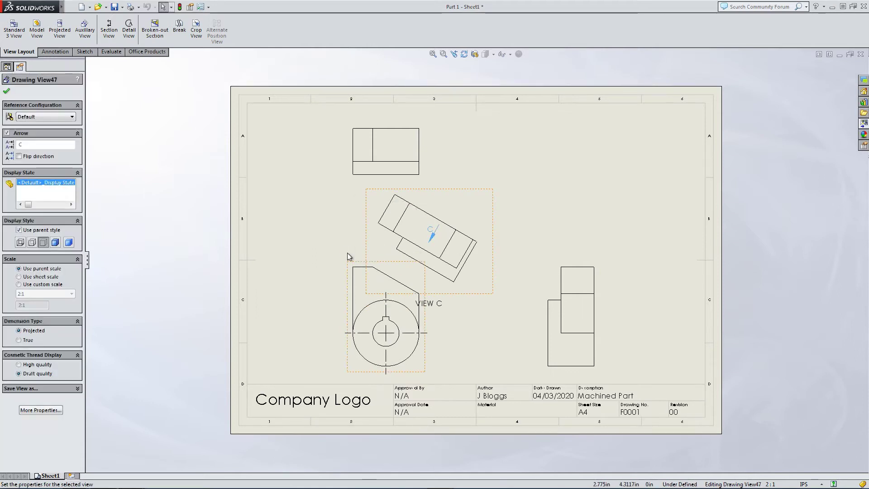
key(Delete)
key(Return)
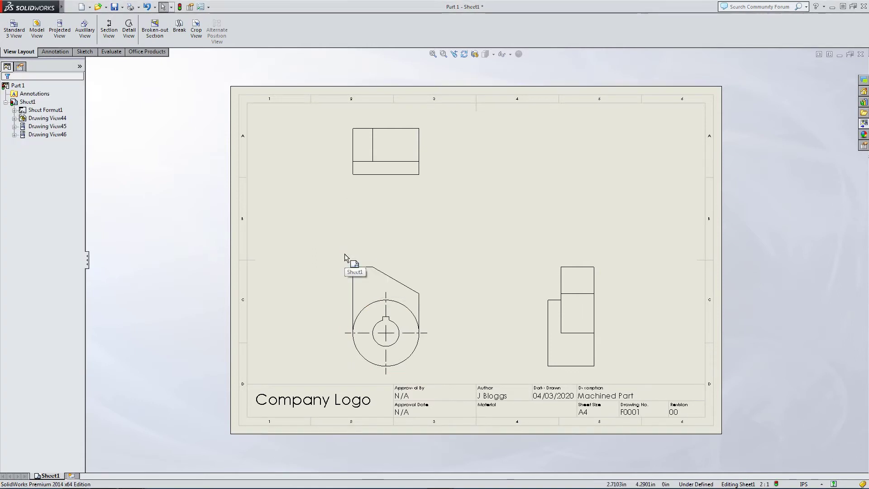
drag(345, 302, 310, 300)
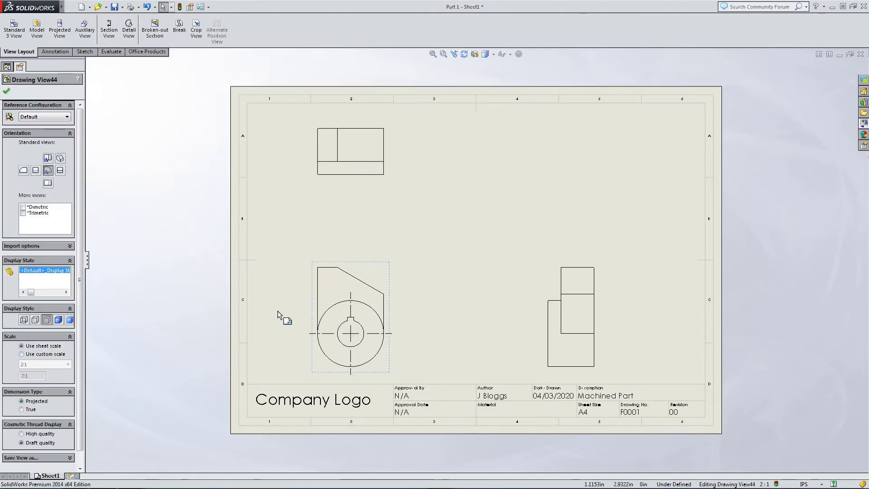
- Create a section view with a vertical cutting line through the front view's keyway midpoint, placed between the front and right views
click(109, 27)
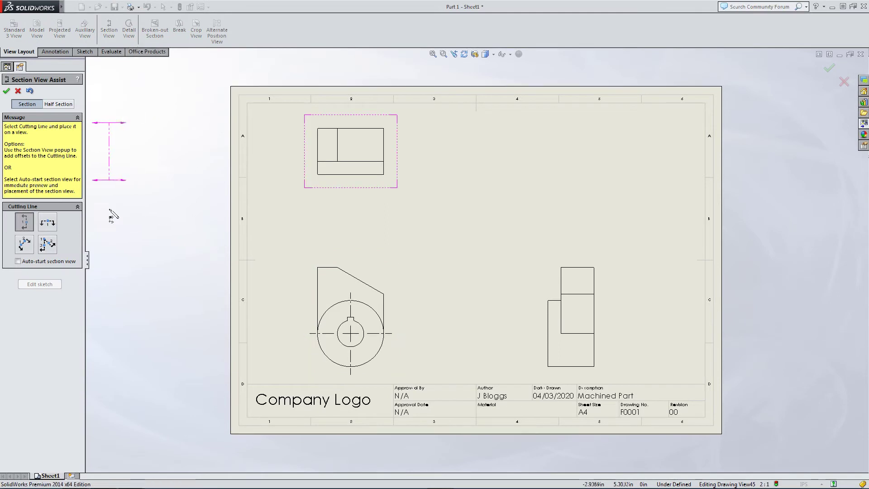
click(50, 223)
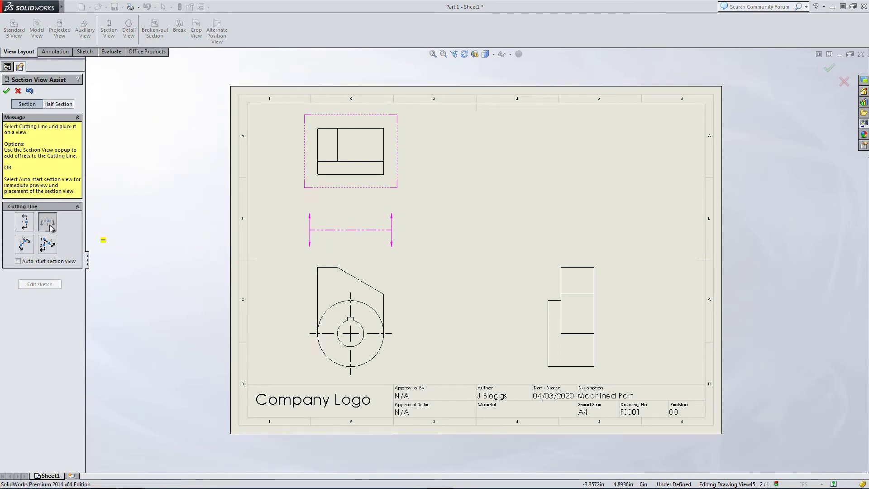
click(24, 244)
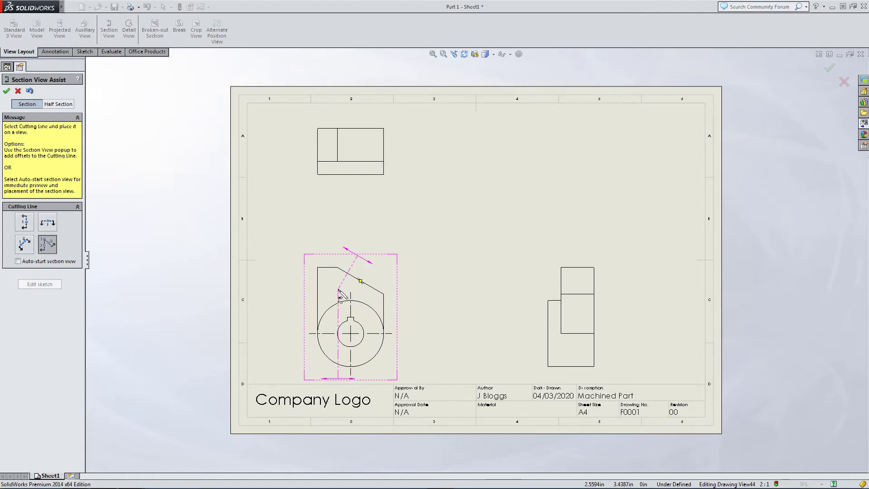
click(24, 223)
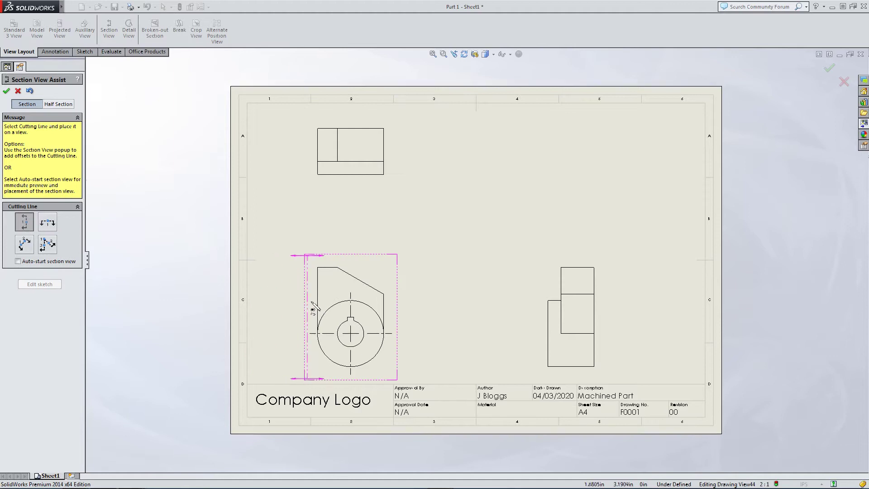
scroll(355, 328, down, 5)
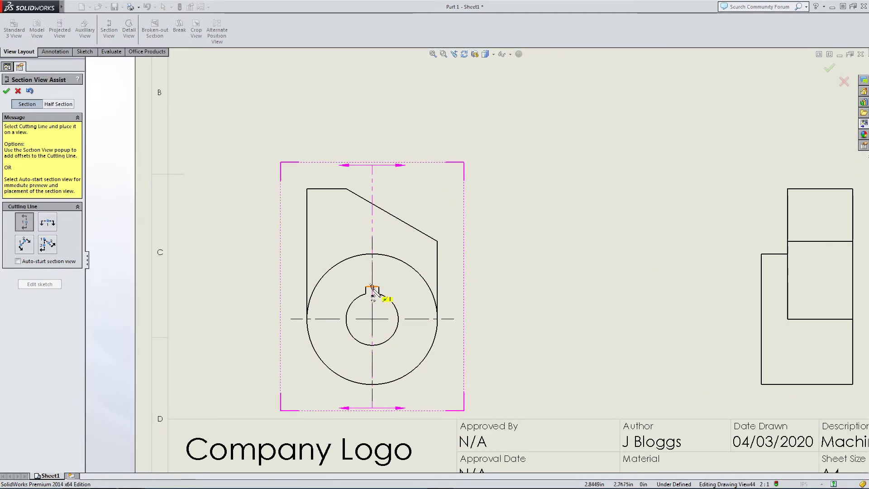
click(372, 286)
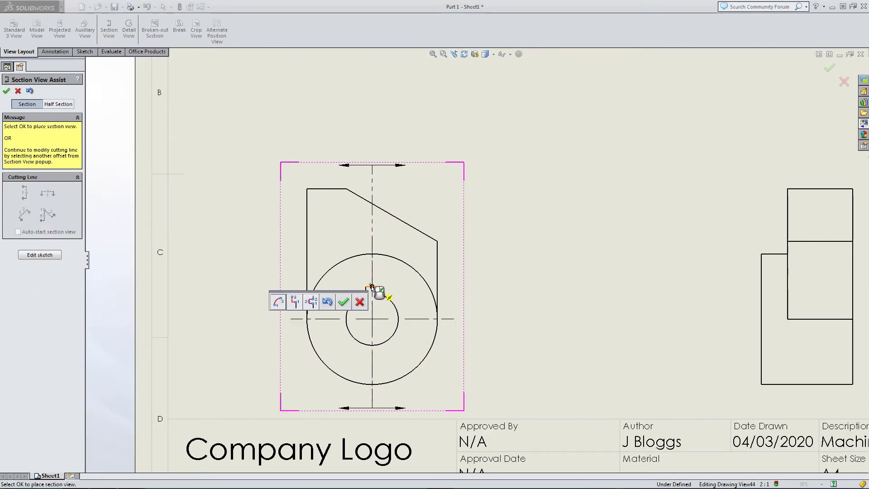
click(347, 307)
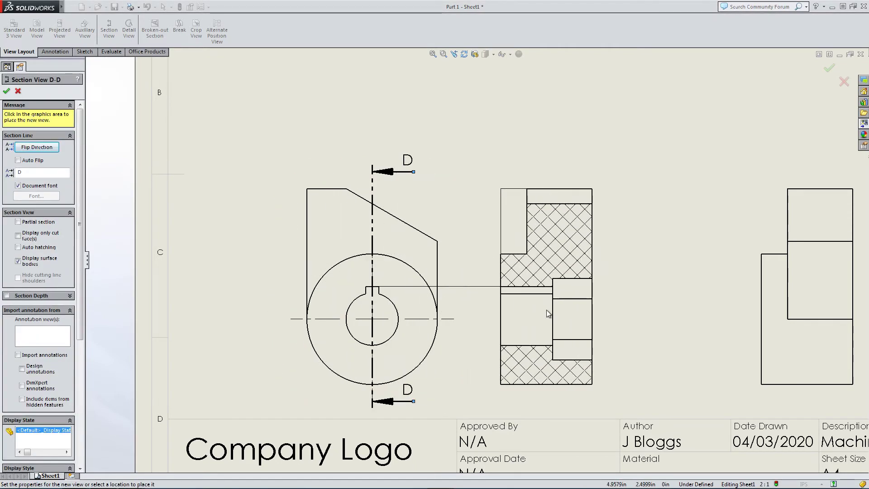
click(570, 312)
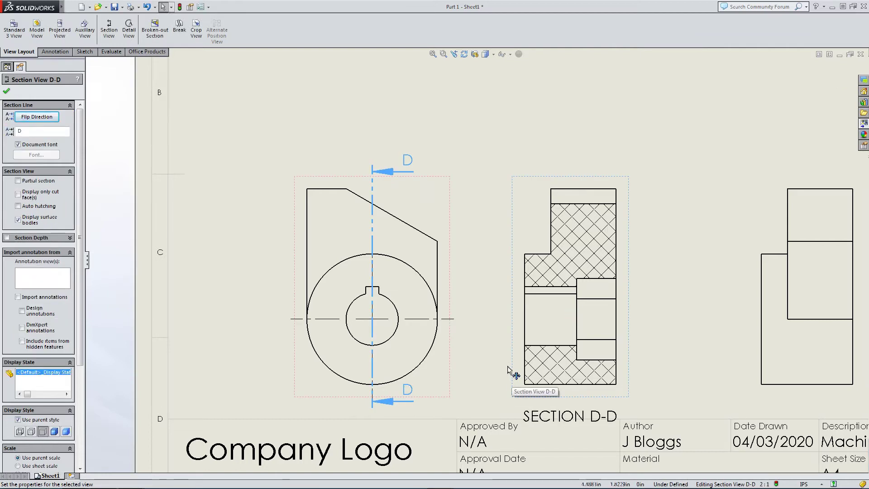
key(Escape)
- Move the front view upward on the sheet so its row of views clears the title block
key(f)
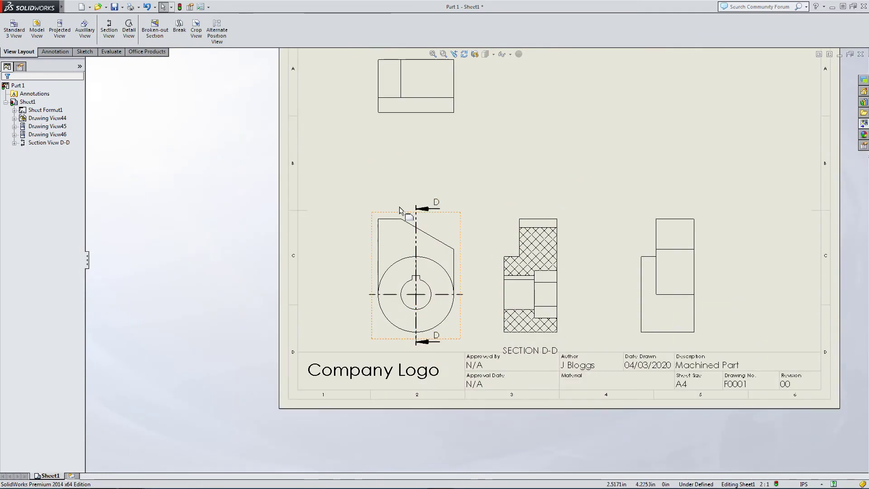
drag(400, 208, 400, 181)
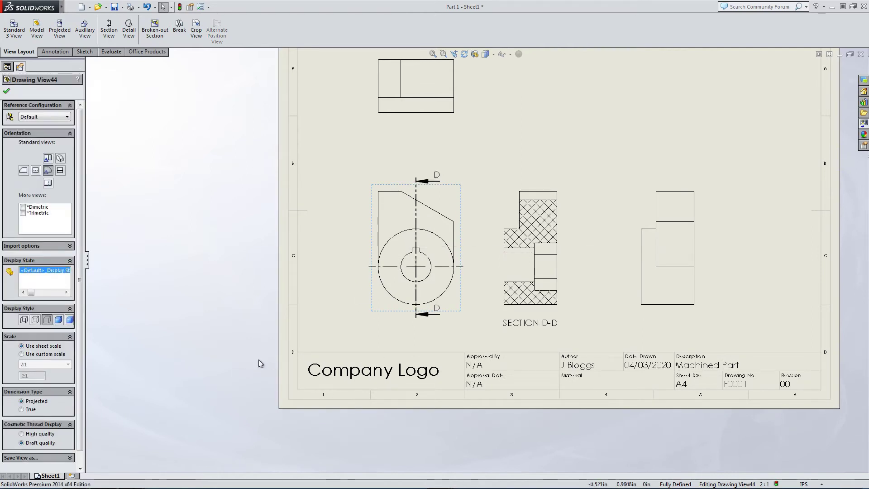
- Reverse the cutting direction of the front view's section line and rebuild the drawing
click(419, 182)
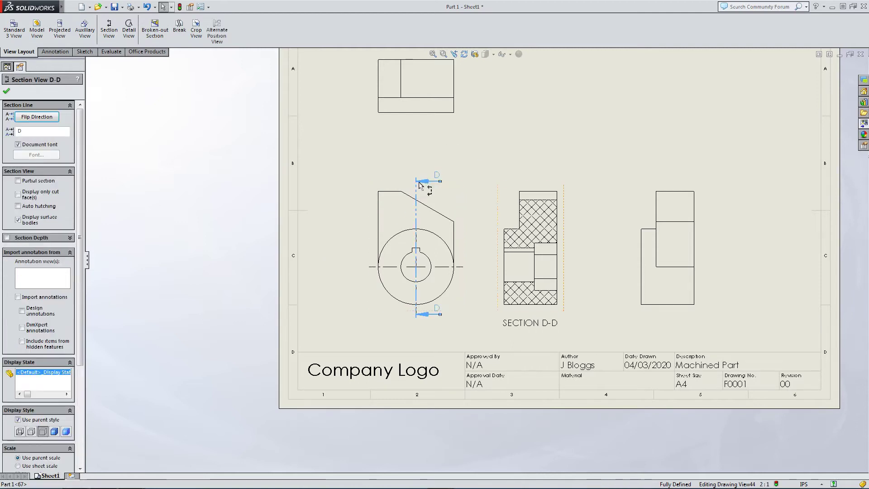
double_click(442, 182)
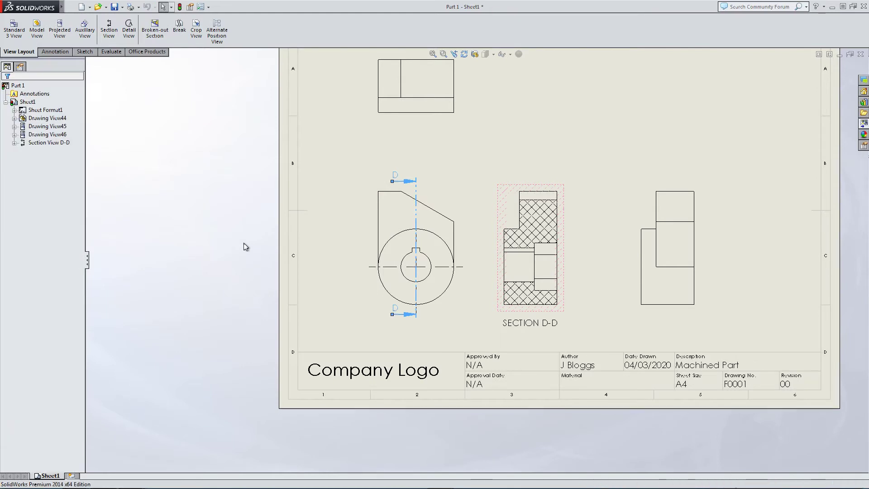
click(181, 6)
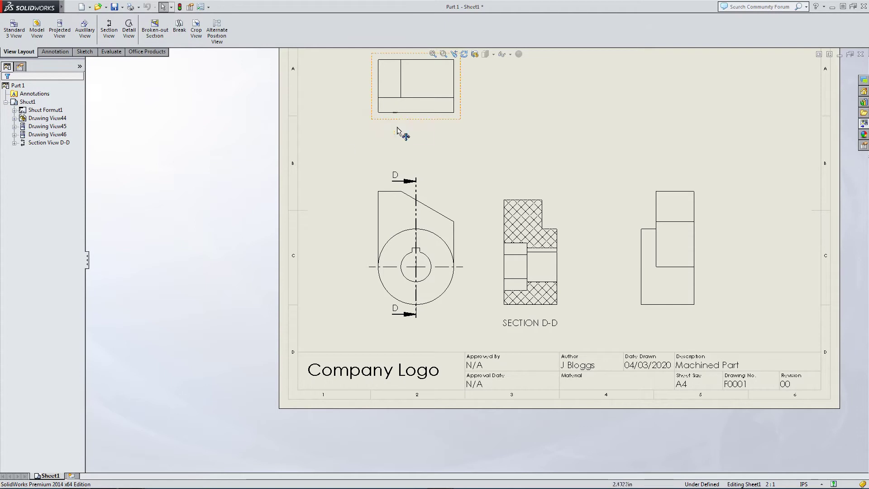
- Flip the section line back to its original direction and rebuild the drawing to update the section view
click(414, 187)
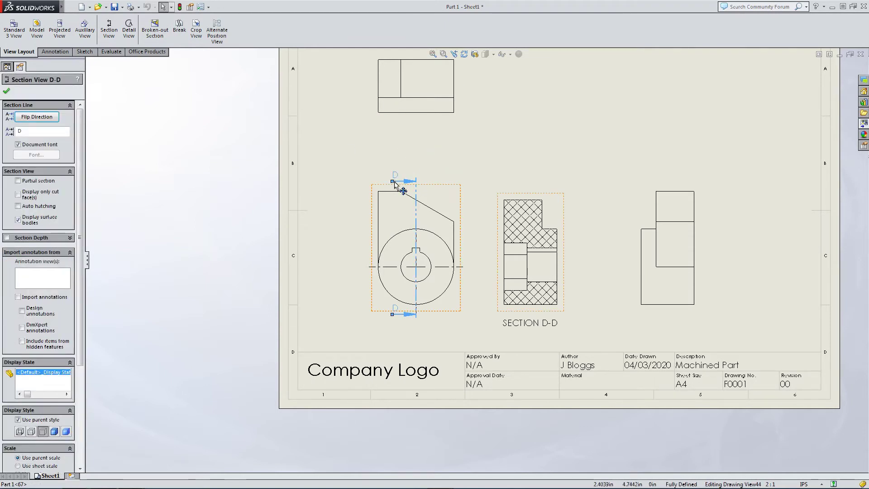
click(235, 218)
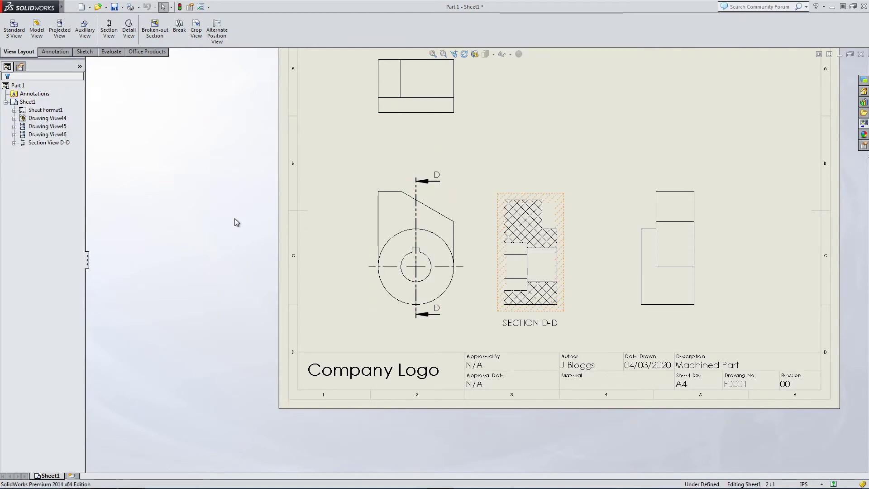
click(180, 6)
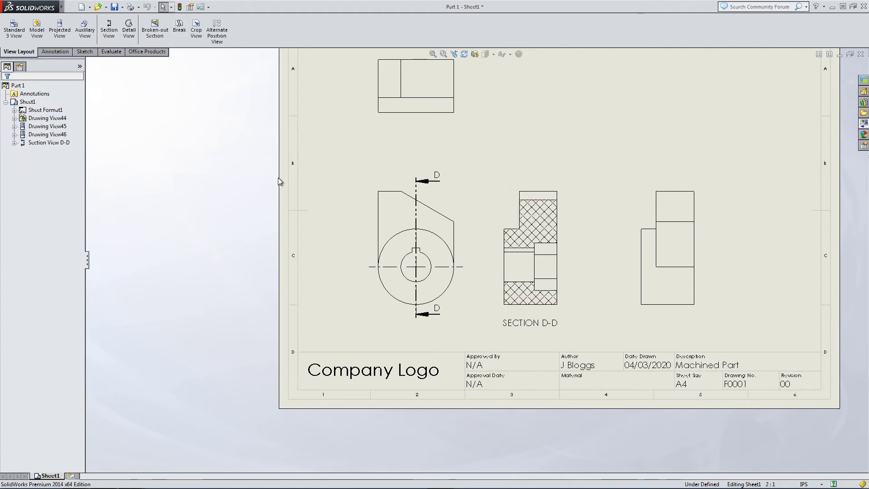
- Change the front view's display style to Shaded With Edges so the linked views follow it
click(382, 186)
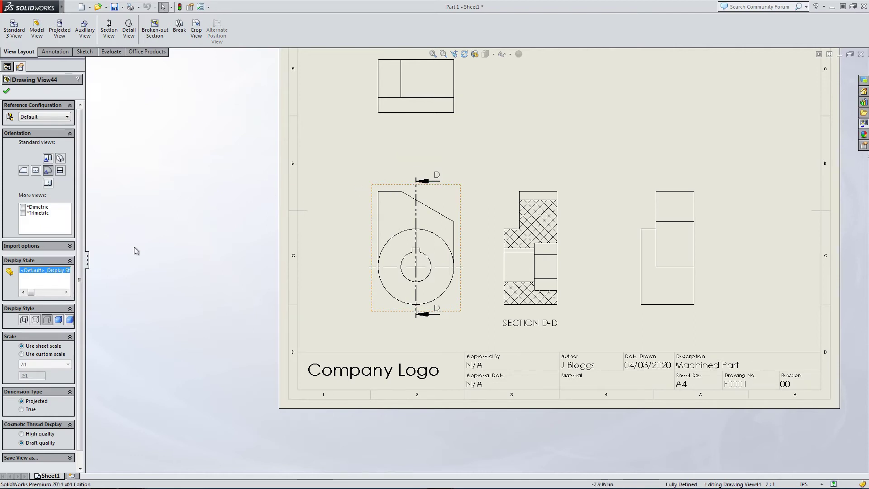
click(58, 320)
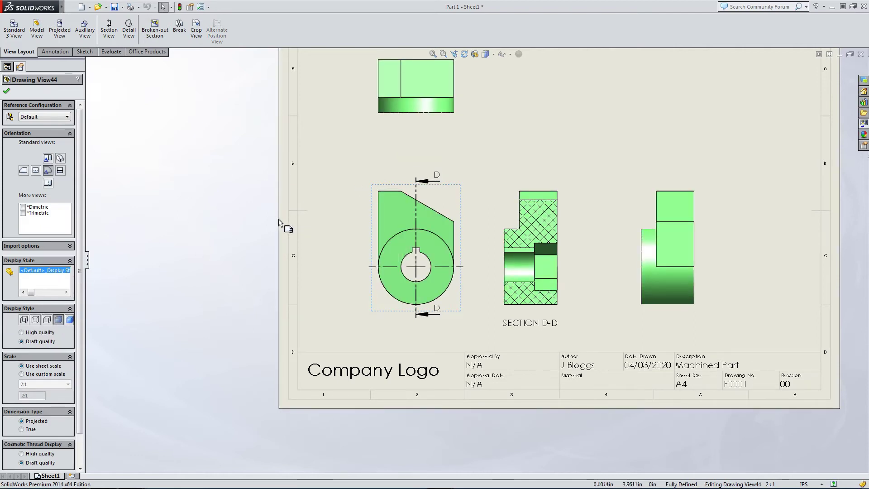
click(244, 221)
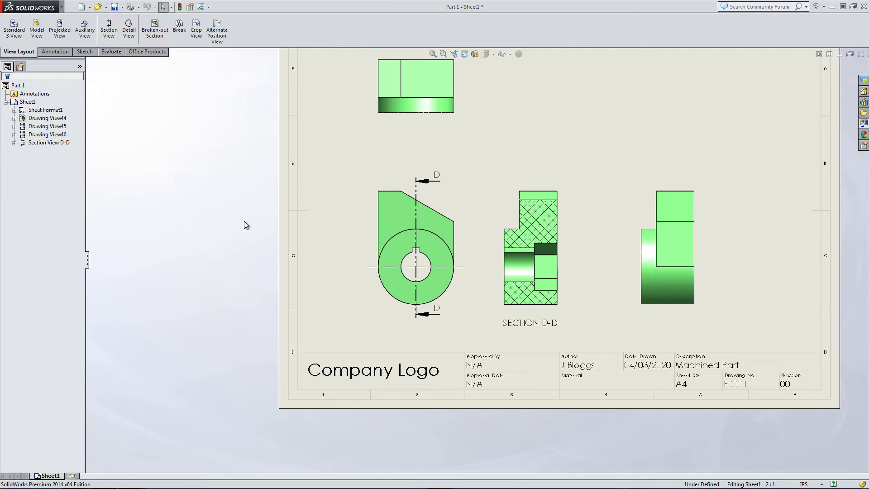
- Try Hidden Lines Removed on the front view, ending with its display style set to Hidden Lines Visible
click(377, 184)
click(48, 320)
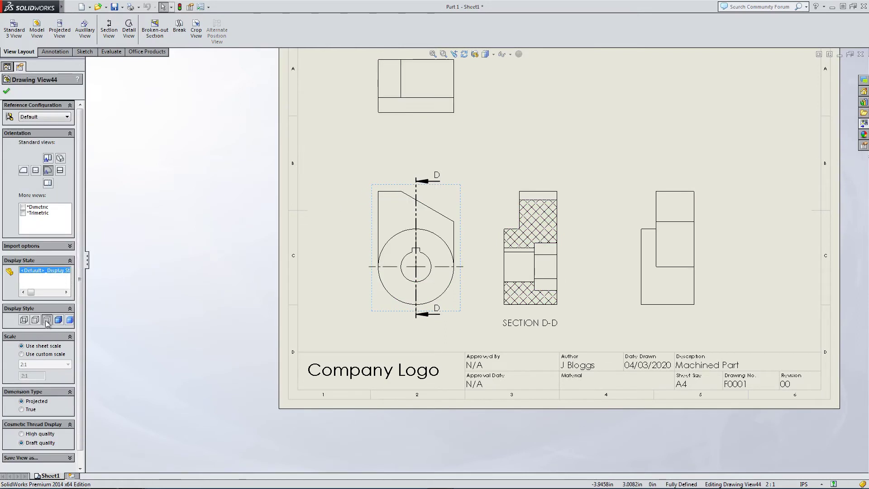
click(36, 320)
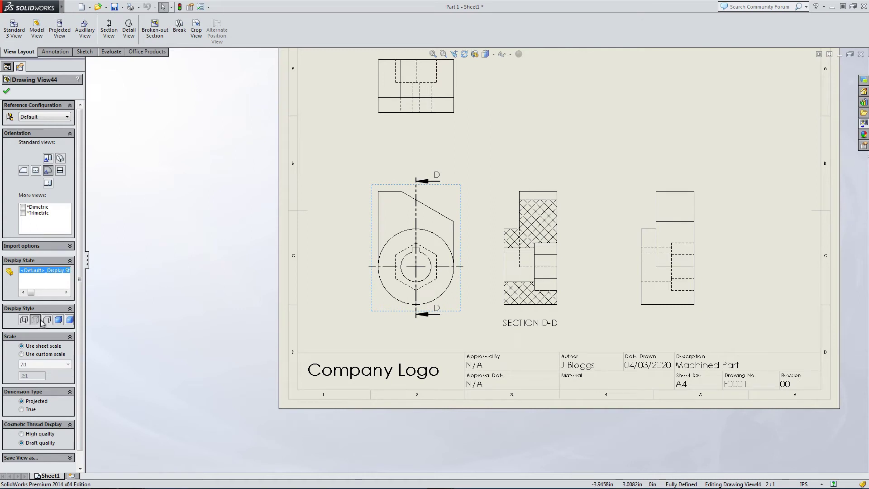
click(193, 252)
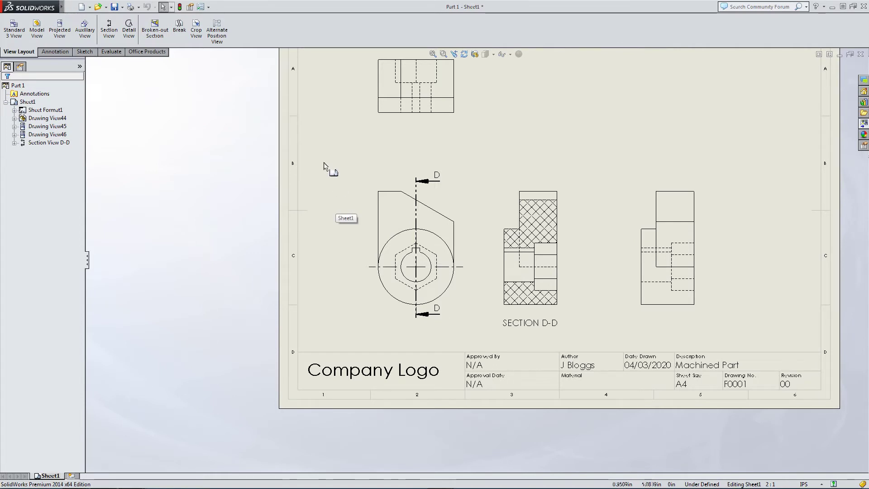
- Sketch a closed spline around the keyway and upper part of the hexagonal recess in the front view for a broken-out section
click(154, 26)
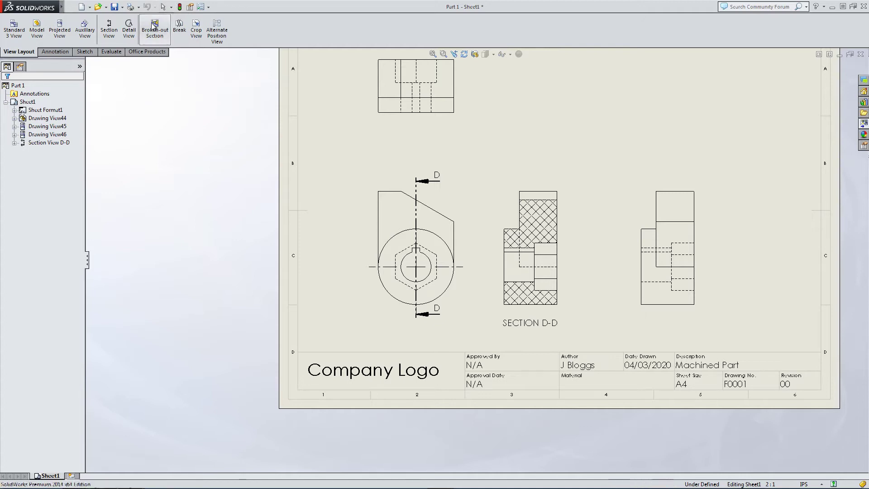
scroll(406, 250, down, 2)
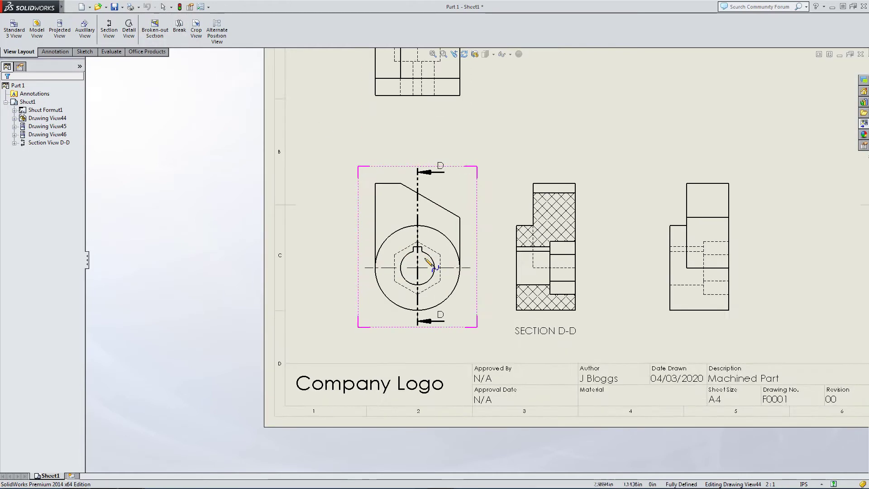
scroll(428, 263, down, 2)
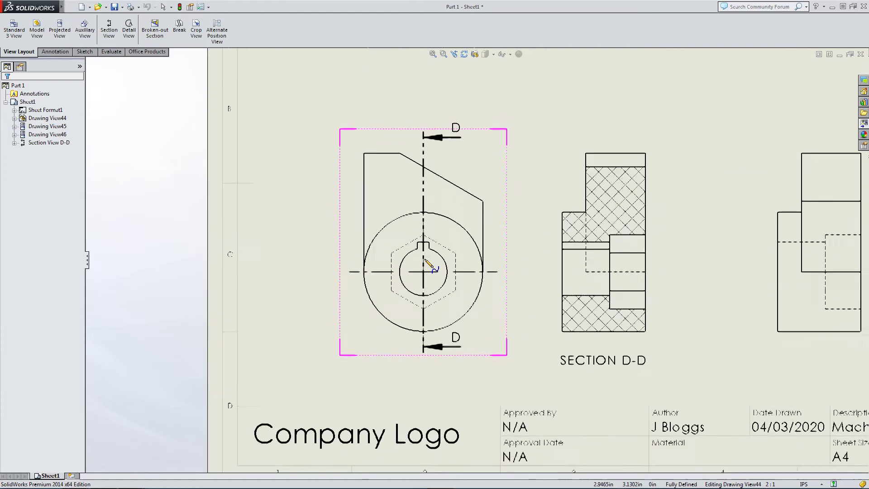
click(387, 206)
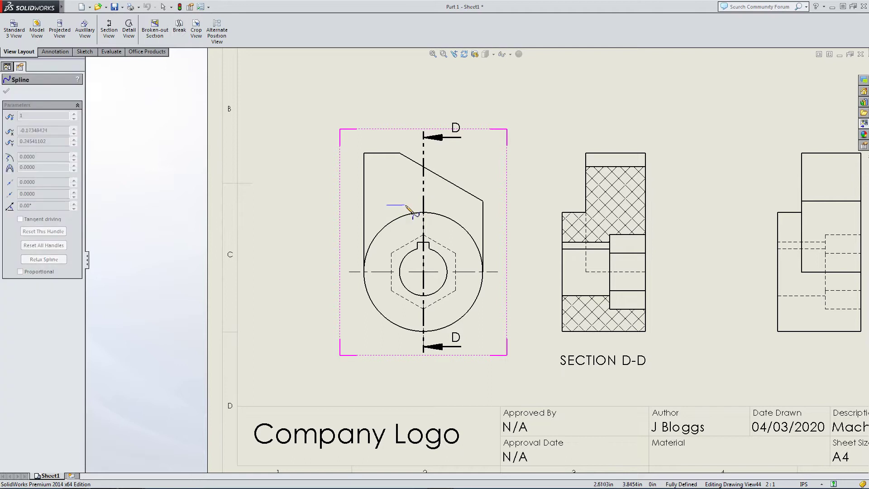
click(429, 208)
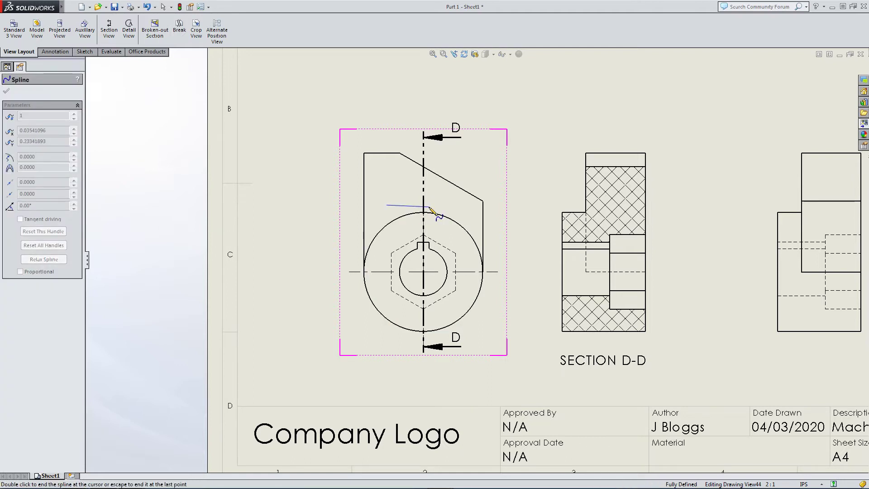
click(451, 207)
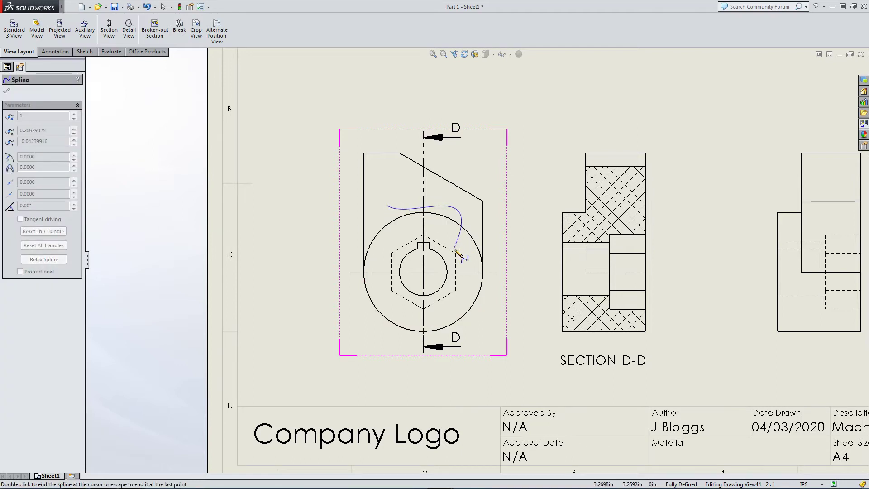
click(454, 249)
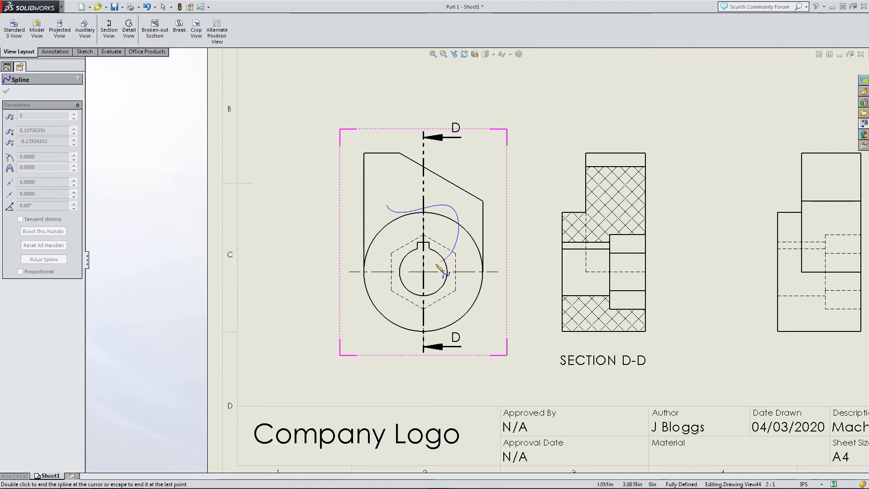
click(399, 256)
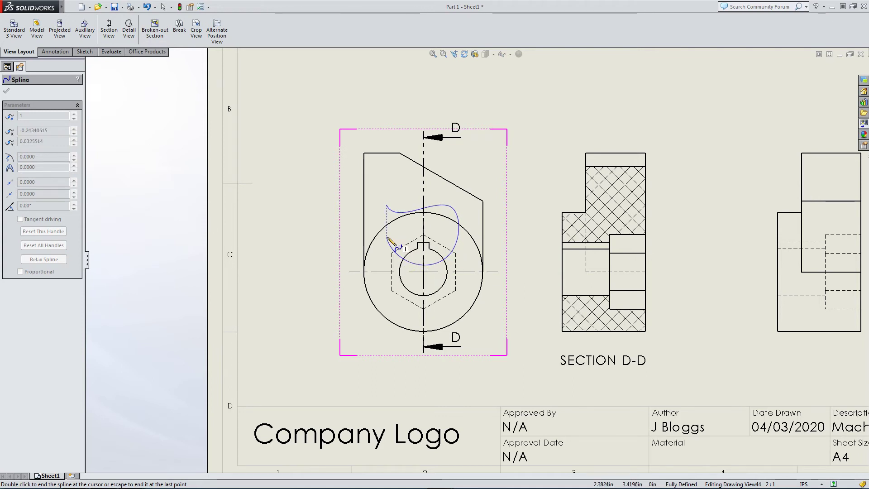
click(387, 208)
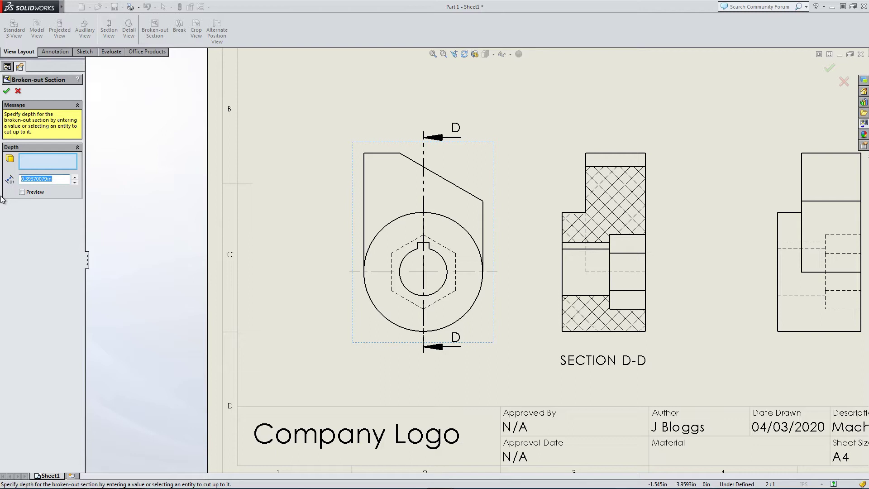
- Set the broken-out section's depth to 8mm, preview the cut and accept it
text(8mm)
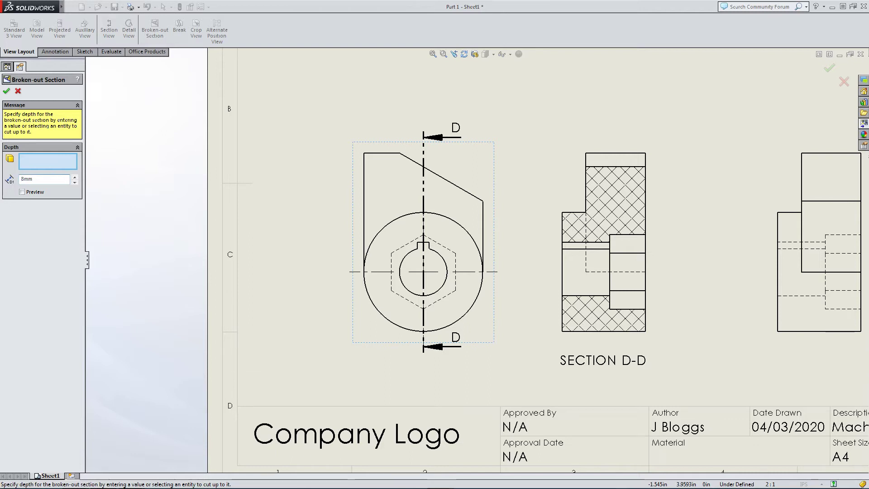
key(Return)
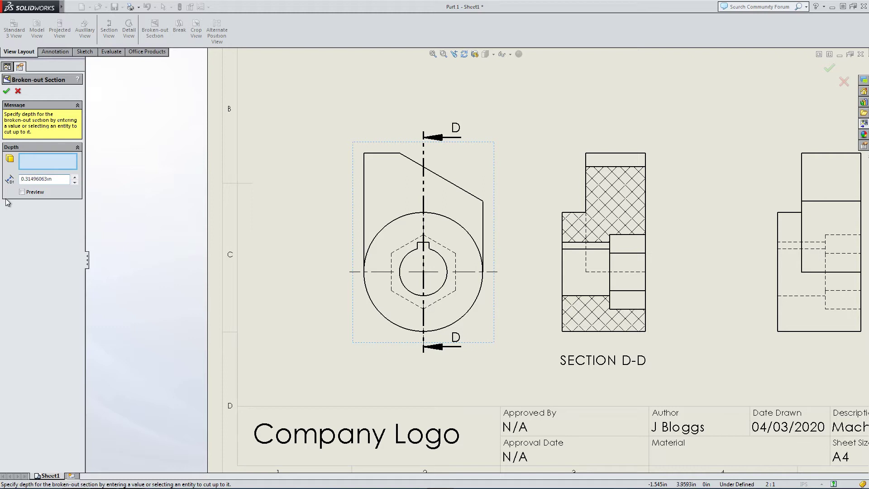
click(22, 192)
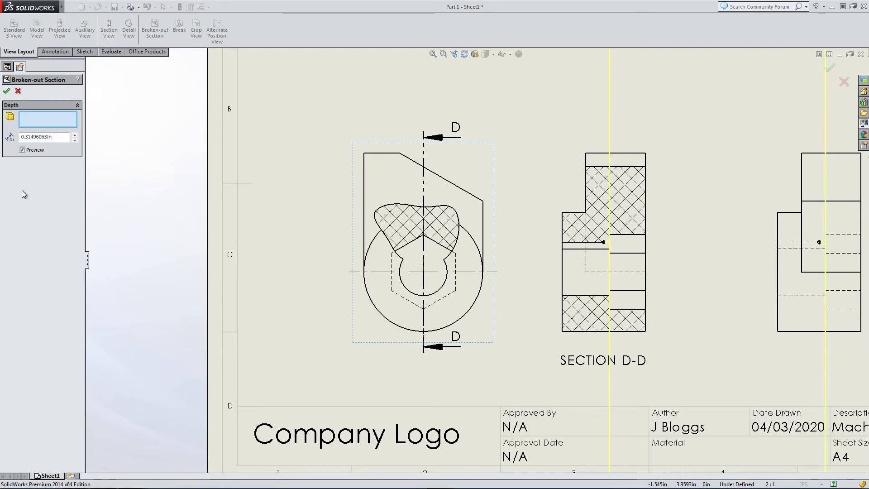
click(6, 93)
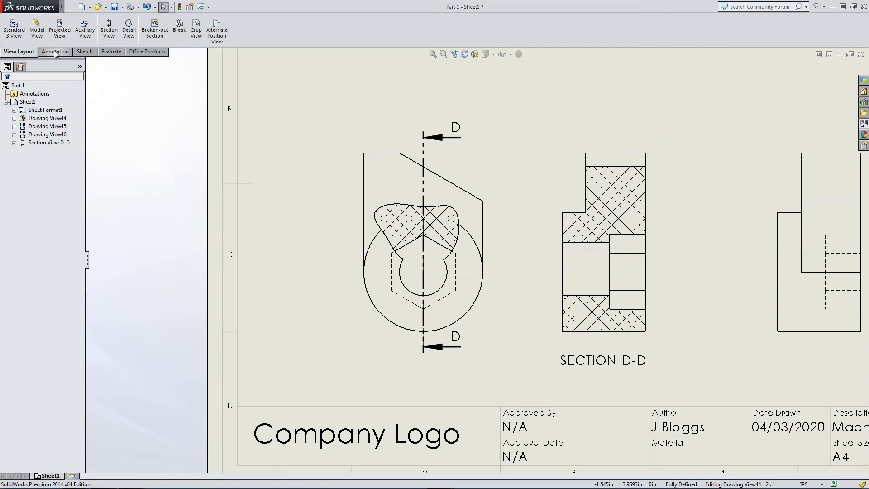
- Dimension the length of the round bore's lower edge in Section D-D and delete that dimension again
scroll(53, 43, down, 2)
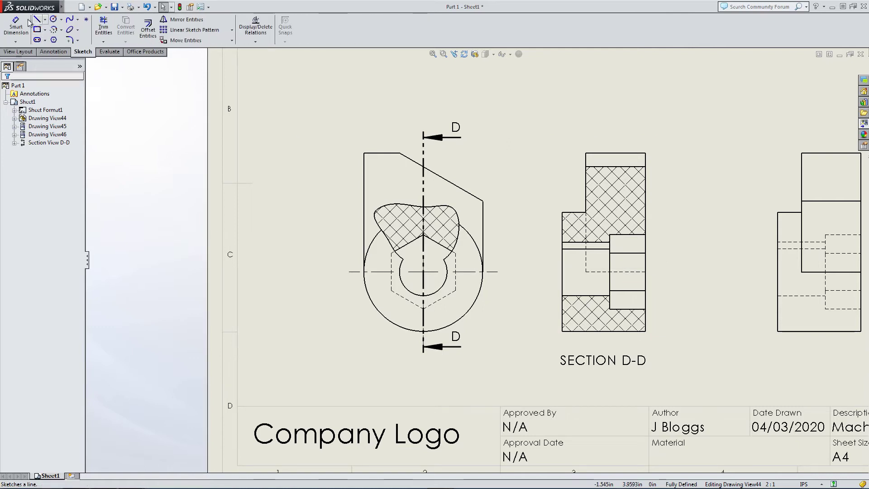
click(15, 27)
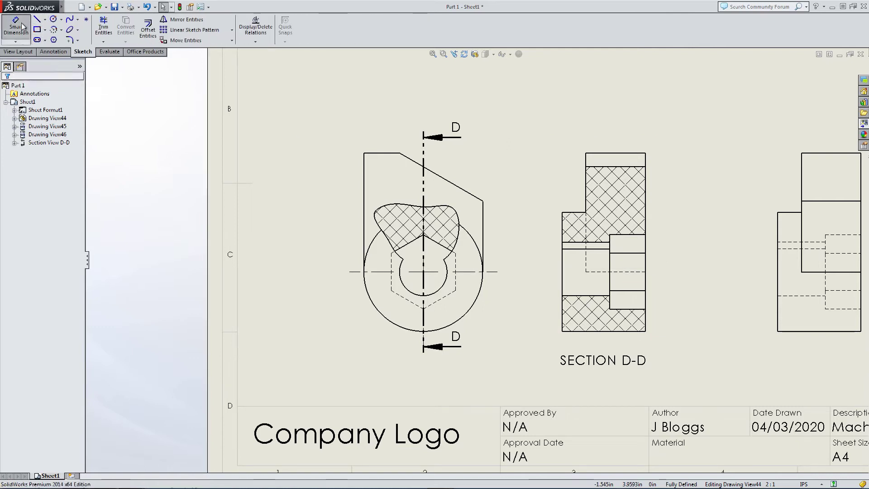
click(586, 297)
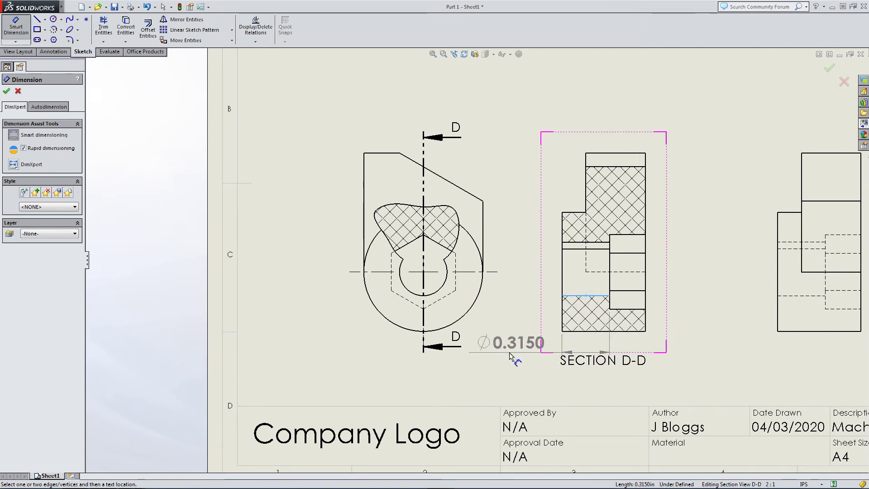
click(510, 353)
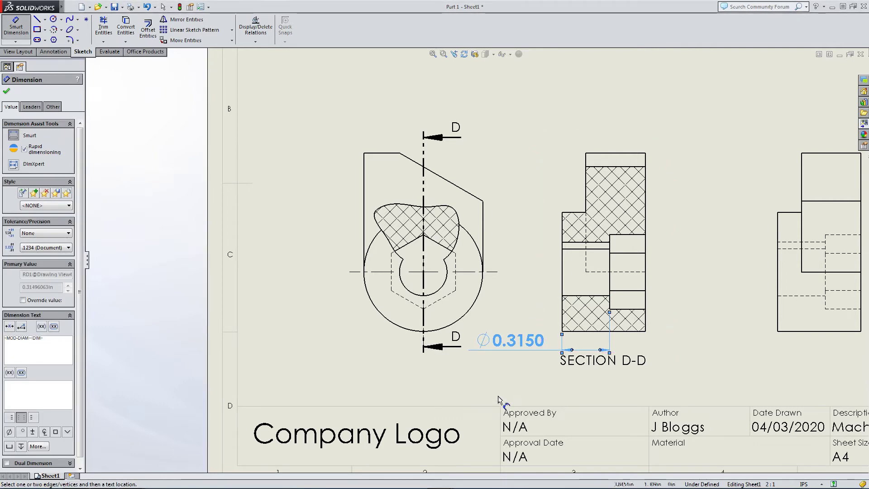
key(Escape)
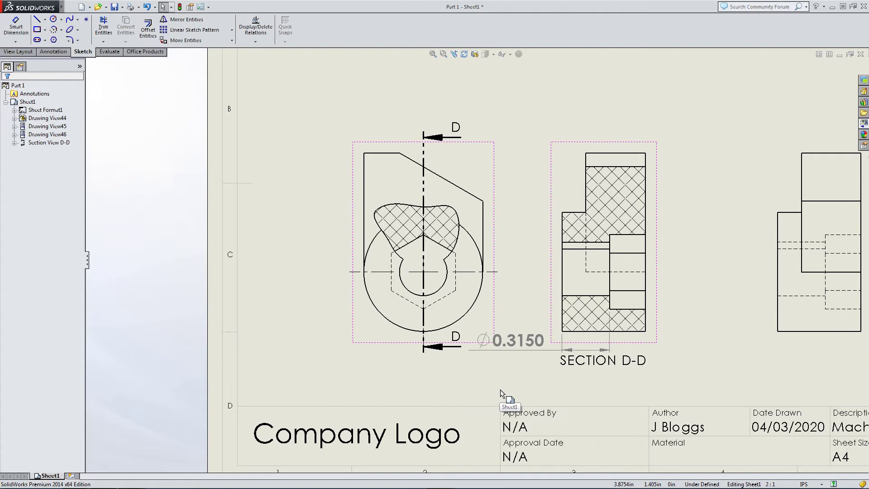
click(515, 343)
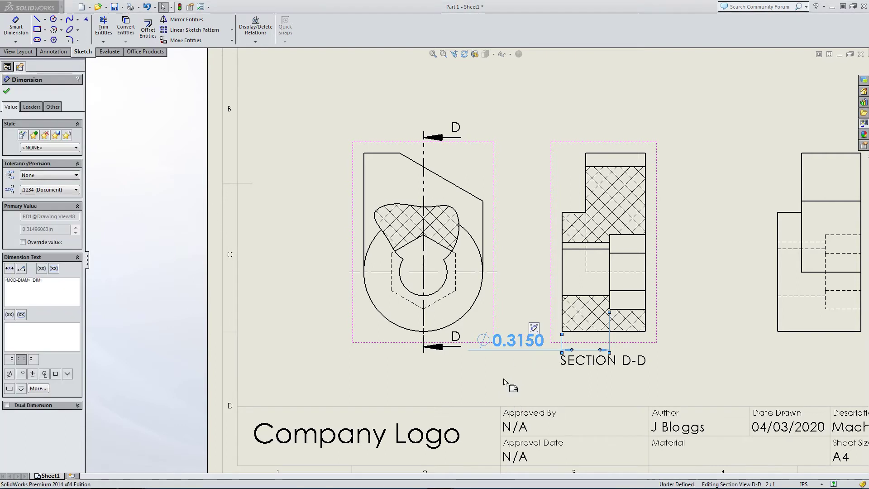
key(Delete)
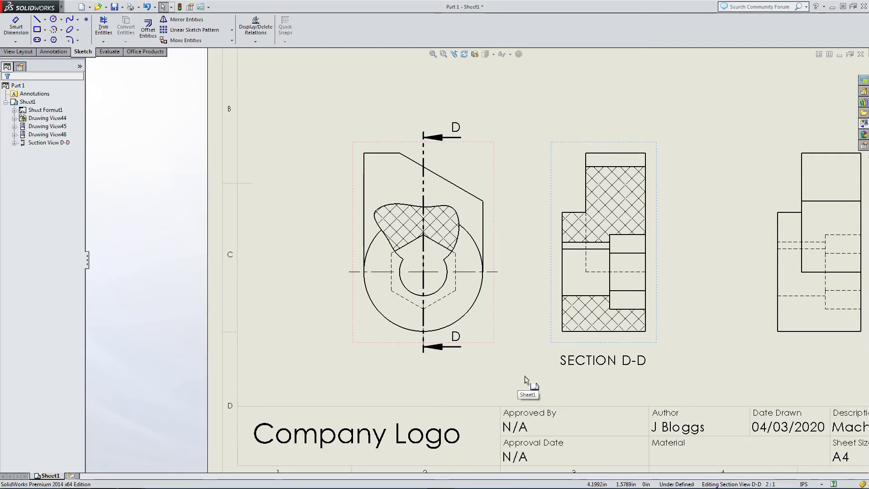
- Create a circular detail view around the hexagonal recess's lower-right corner in the front view and place it to the left of that view
scroll(582, 261, up, 4)
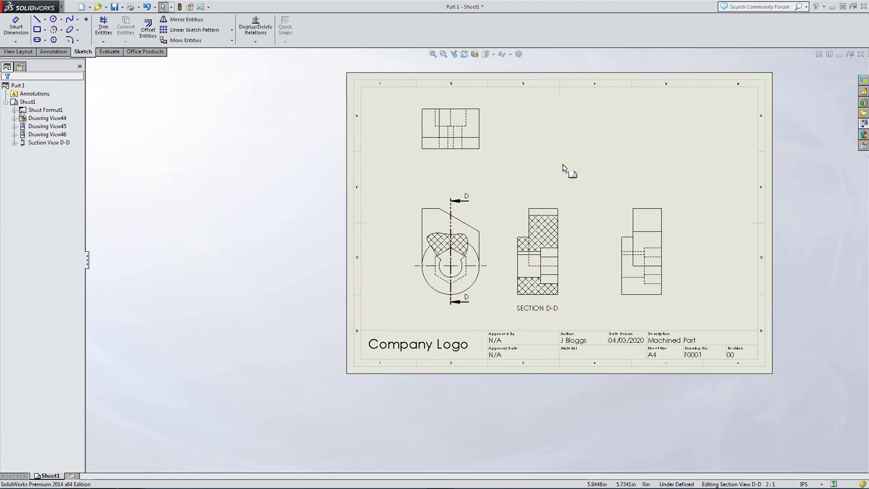
scroll(589, 190, down, 1)
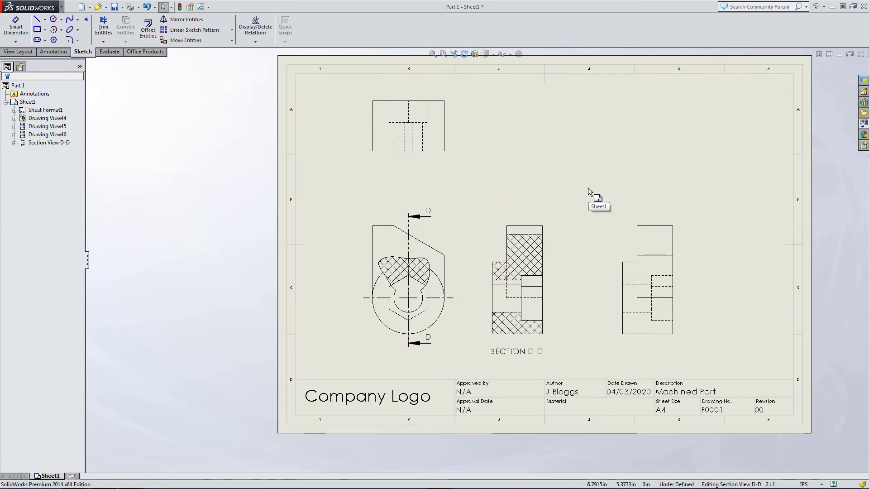
click(23, 52)
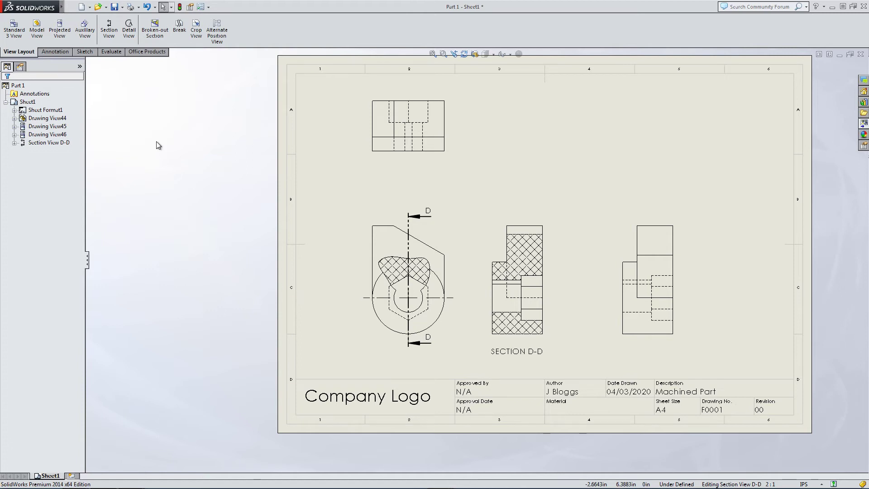
click(128, 29)
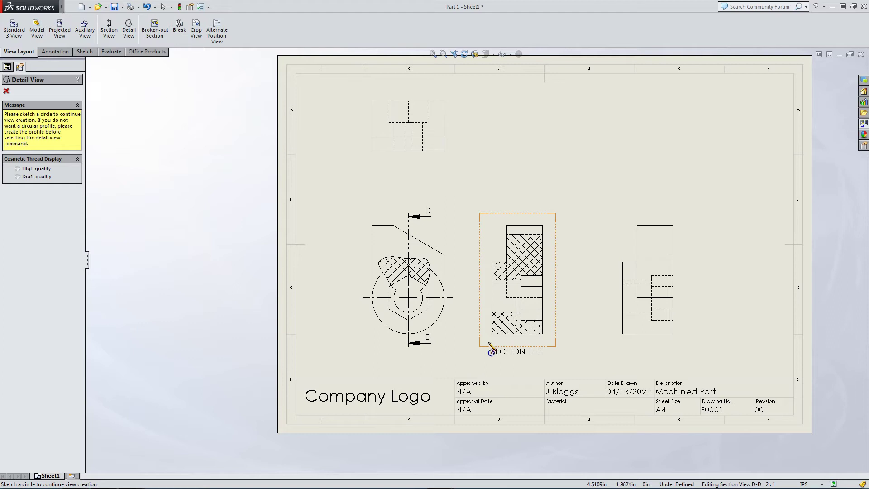
scroll(440, 312, down, 2)
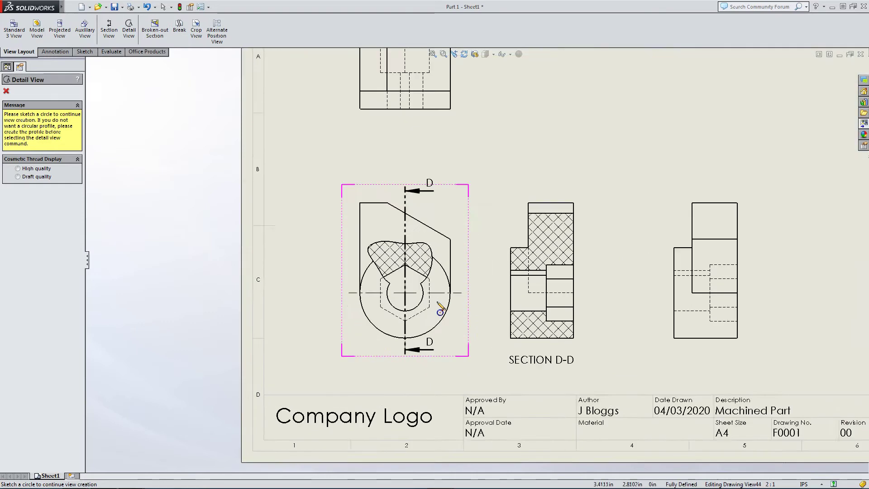
scroll(440, 312, down, 3)
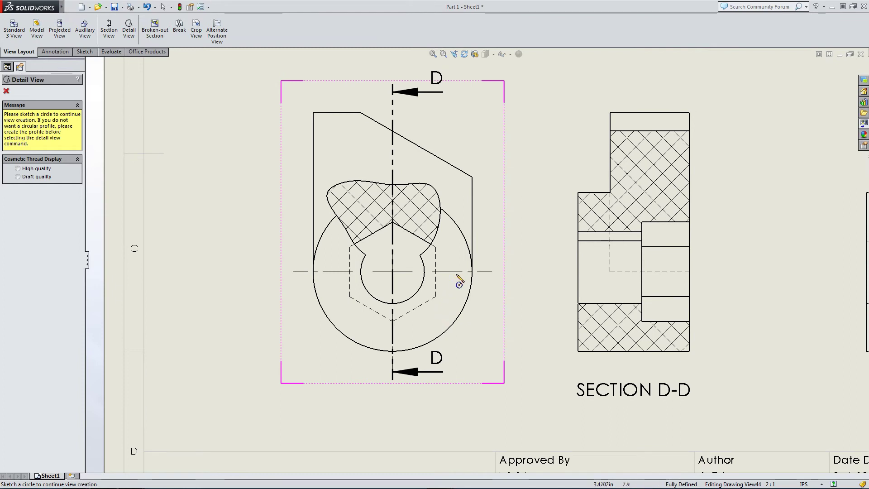
click(429, 291)
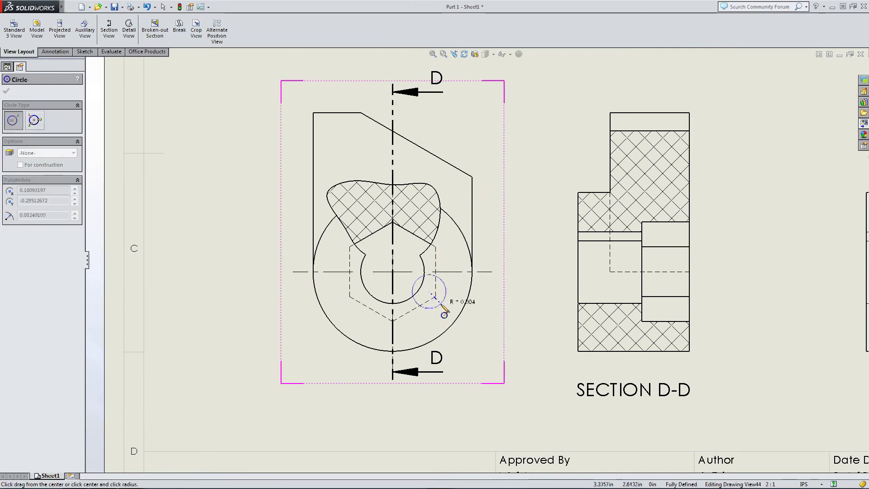
click(444, 311)
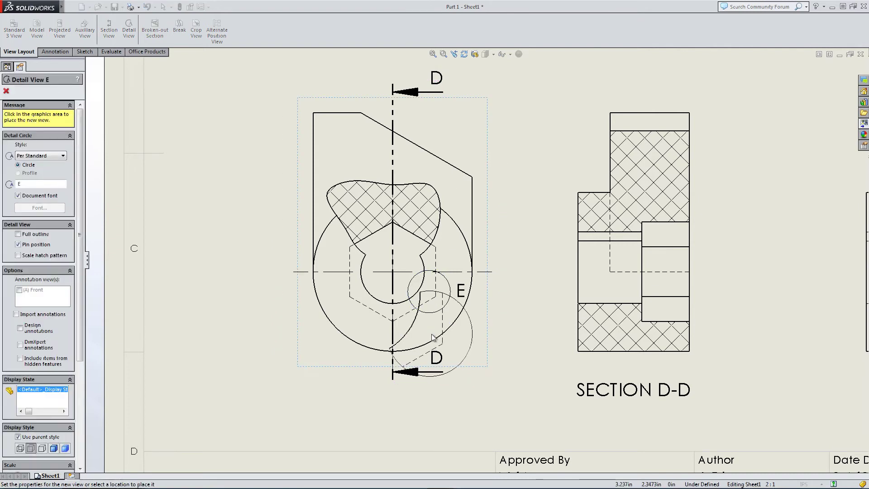
scroll(458, 314, up, 4)
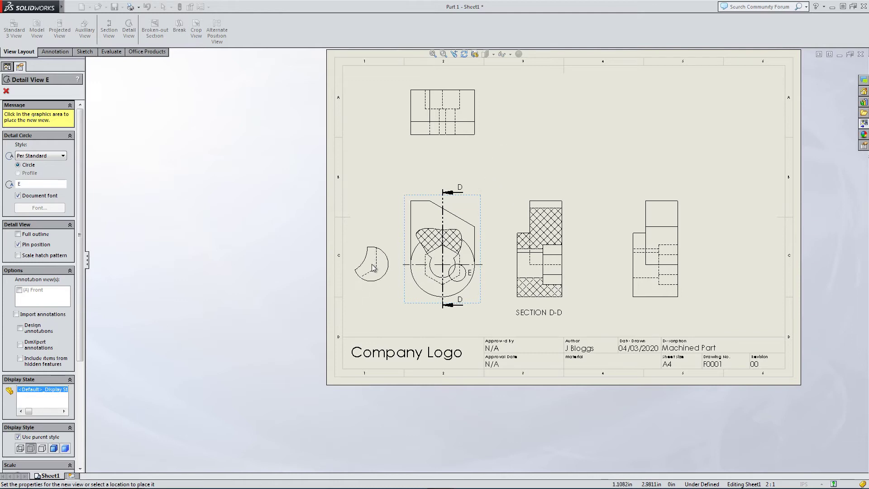
click(371, 268)
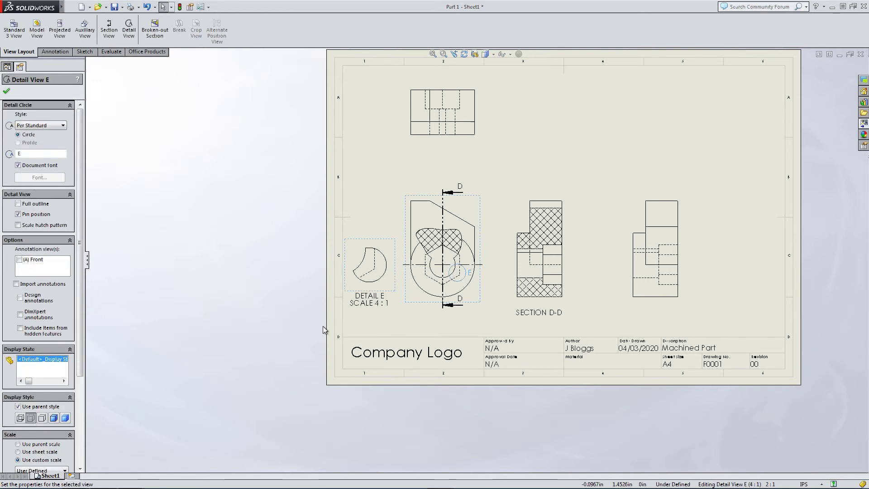
- Space out the views by shifting the side, section and front views to the right and moving the detail view closer to the front view
scroll(487, 298, down, 3)
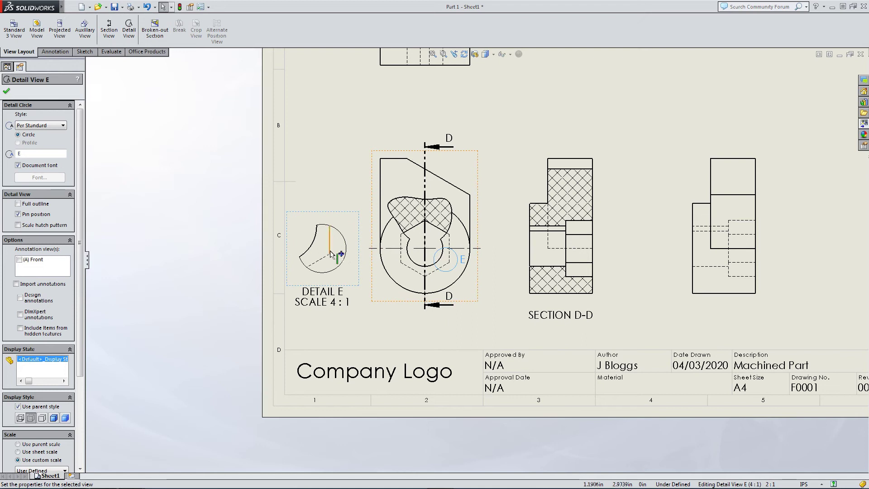
key(z)
drag(628, 263, 670, 263)
drag(552, 255, 600, 252)
drag(477, 247, 516, 247)
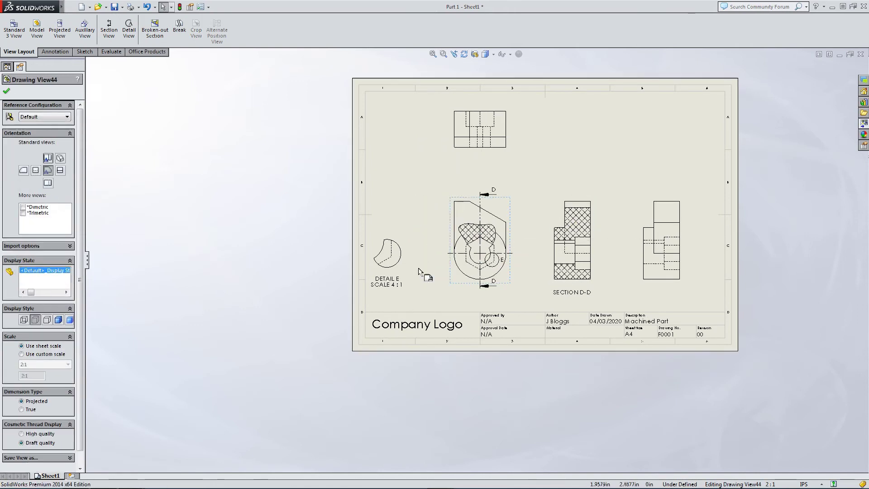
drag(412, 258, 426, 242)
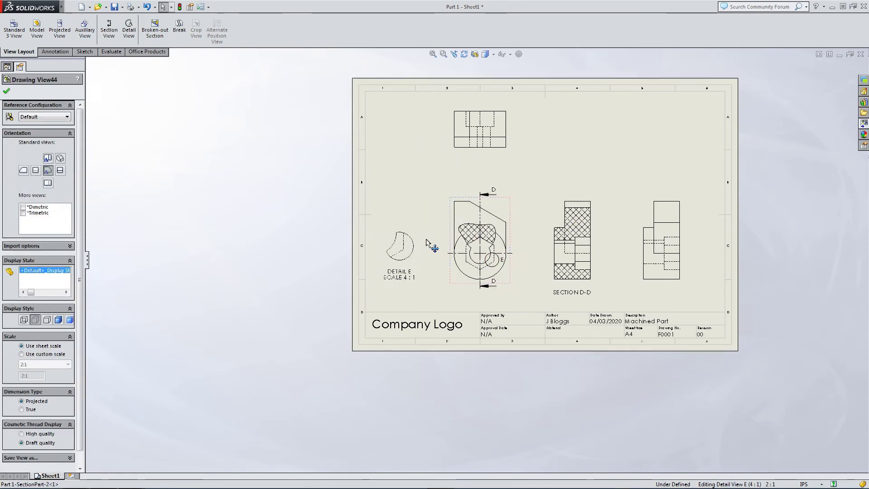
- Set the detail view's custom scale to 6:1
click(411, 280)
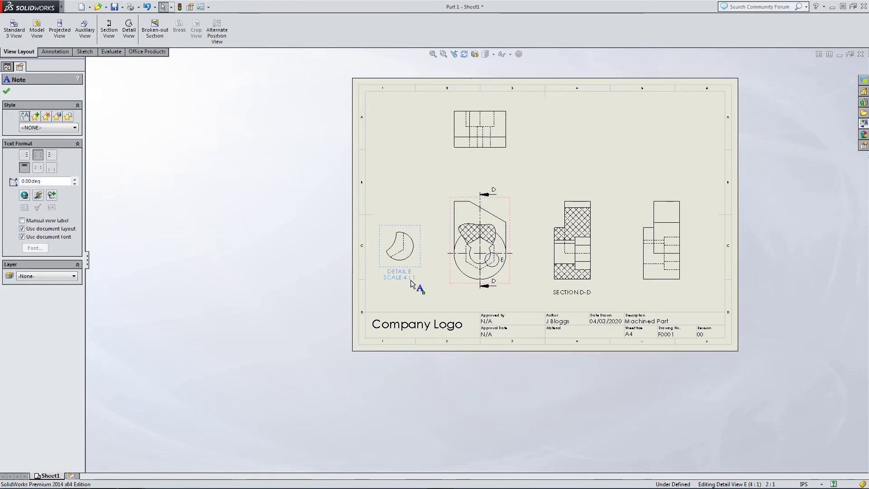
click(385, 233)
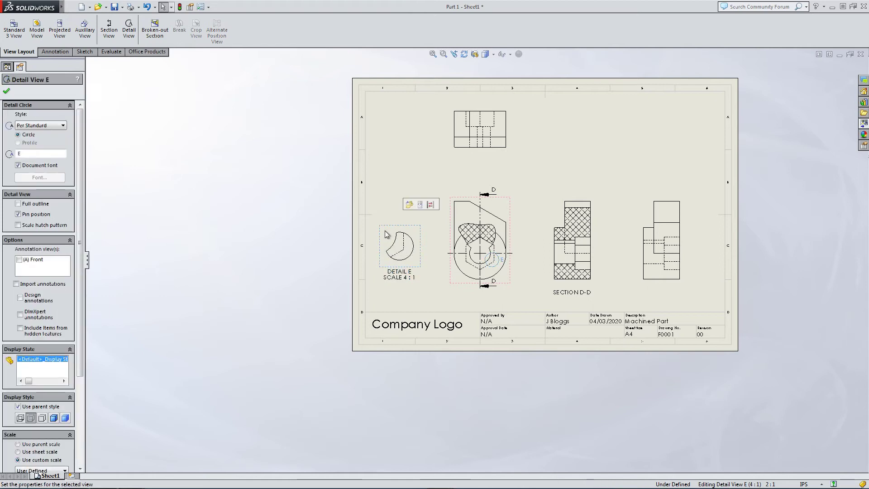
drag(80, 247, 87, 324)
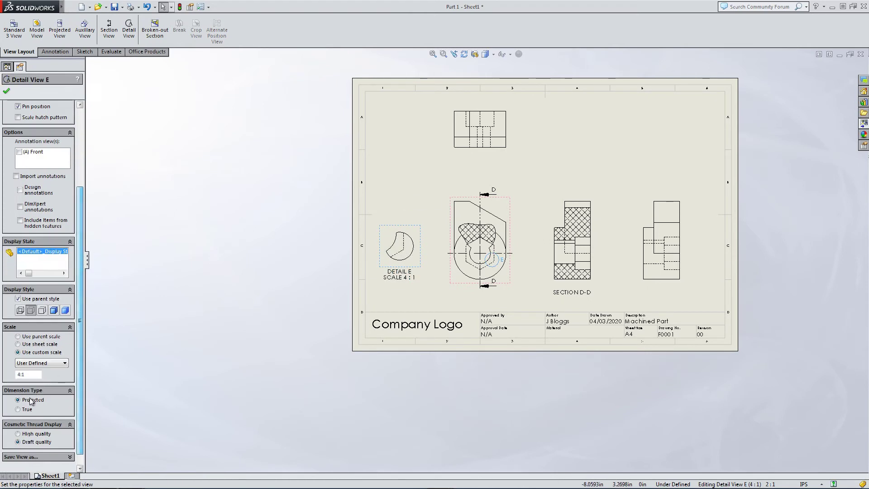
click(19, 374)
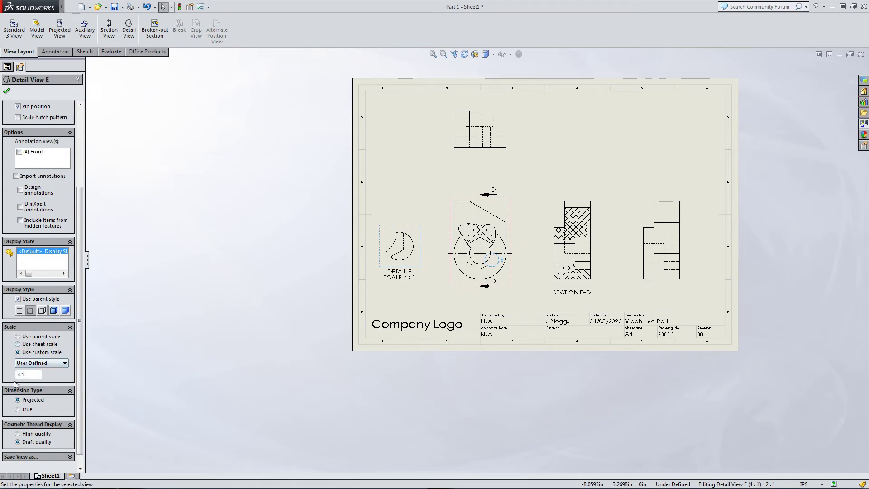
text(6:)
key(Return)
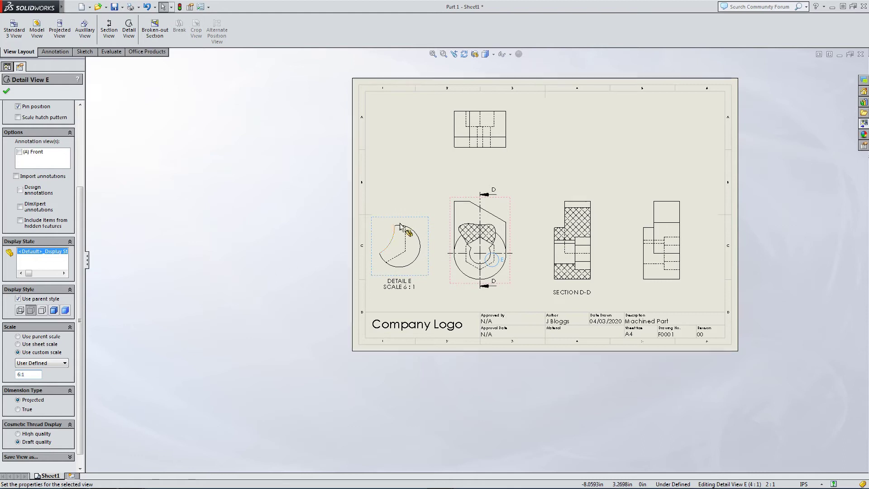
- Move the enlarged detail view slightly closer to the front view and deselect it
drag(401, 226, 410, 224)
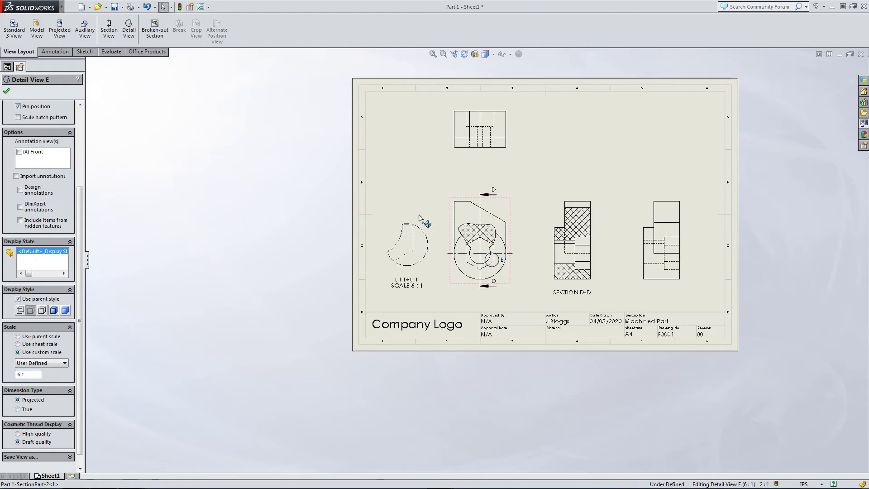
click(291, 275)
scroll(422, 281, down, 3)
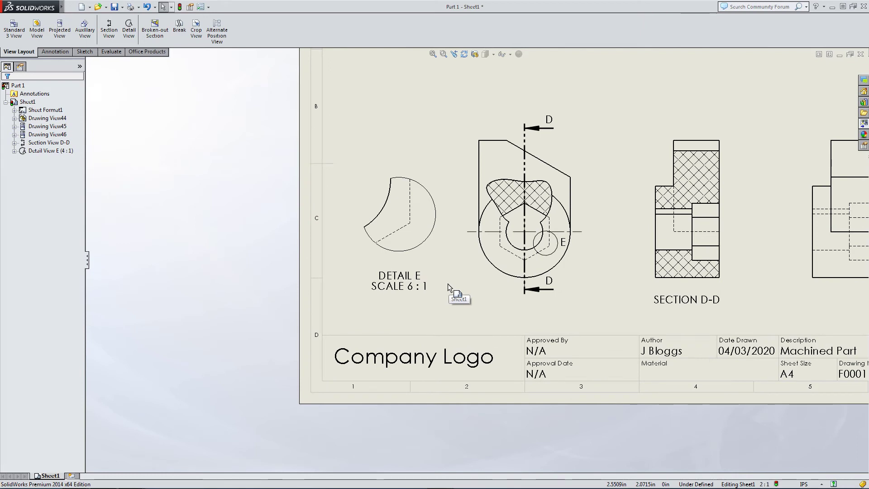
scroll(447, 283, up, 5)
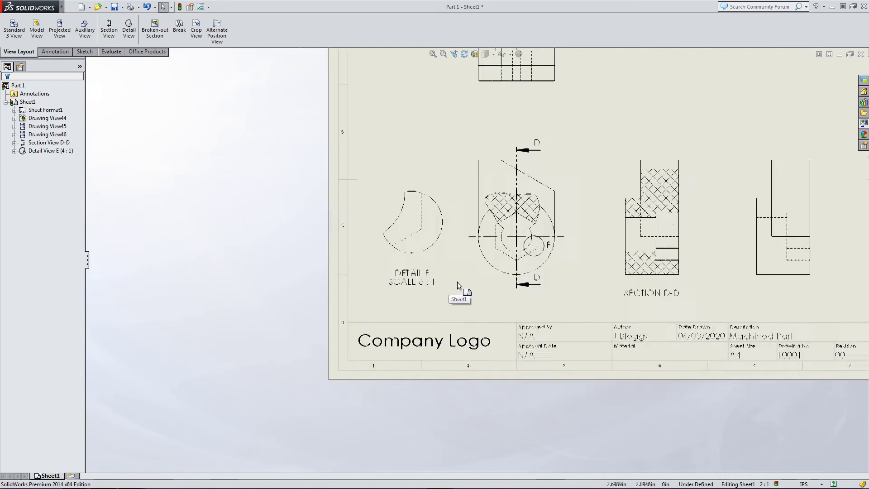
scroll(527, 140, down, 1)
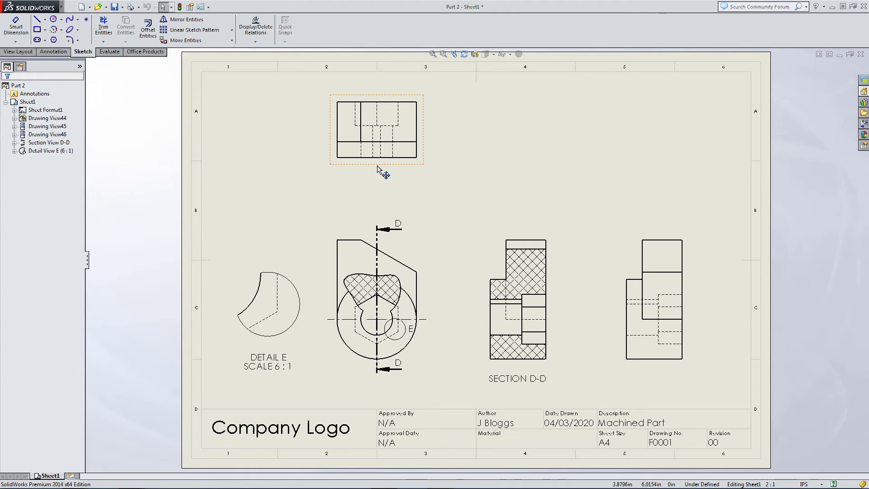
- Delete the projected side view, the projected top view and Section D-D from the Part 2 drawing sheet
click(636, 247)
key(Delete)
key(Return)
click(406, 164)
key(Delete)
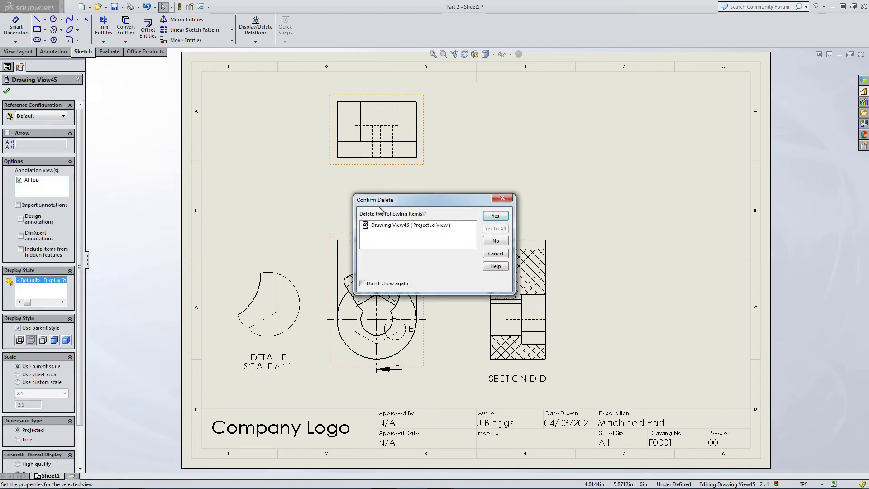
key(Return)
click(486, 254)
key(Delete)
key(Return)
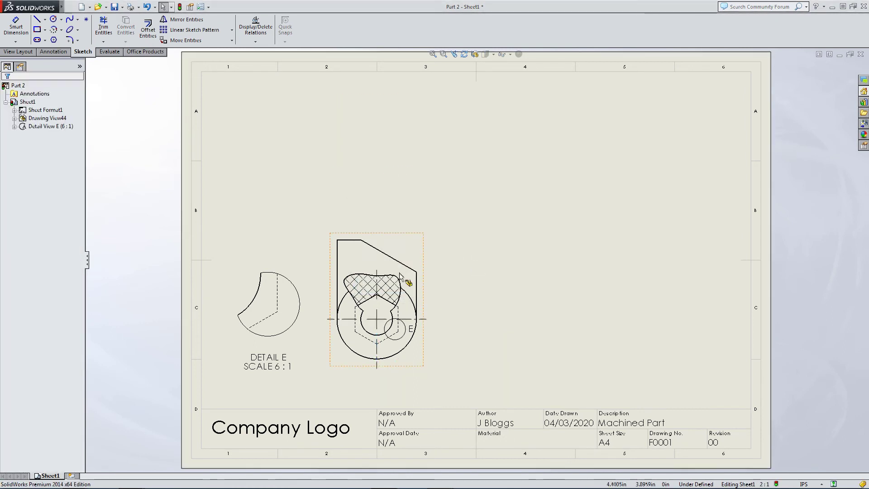
- Delete the detail view and the front view, clearing the sheet of all drawing views
click(278, 260)
key(Delete)
key(Return)
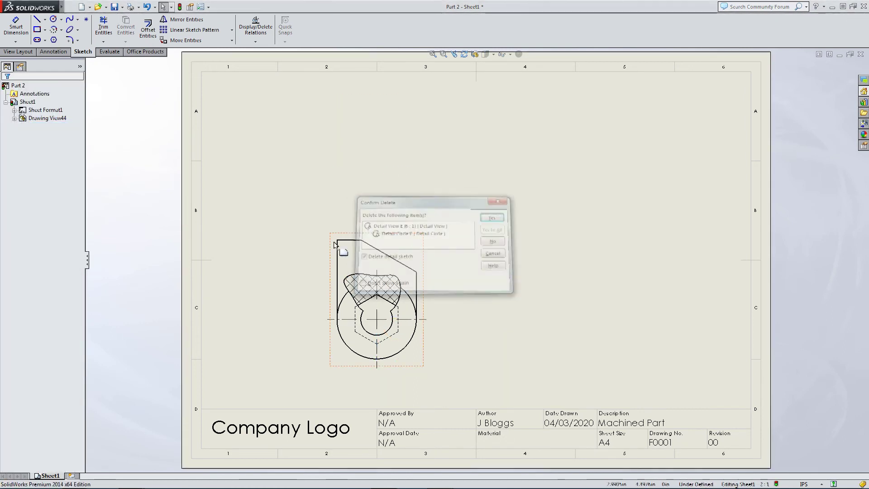
click(331, 243)
key(Delete)
key(Return)
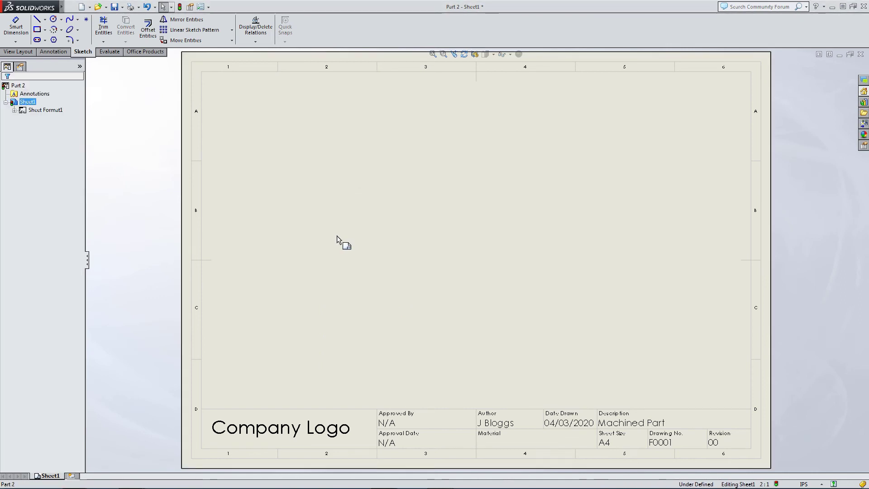
- Switch to the Part 2 model and set the vertical height dimension in Boss-Extrude1's sketch to 90 mm
key(ctrl+Tab)
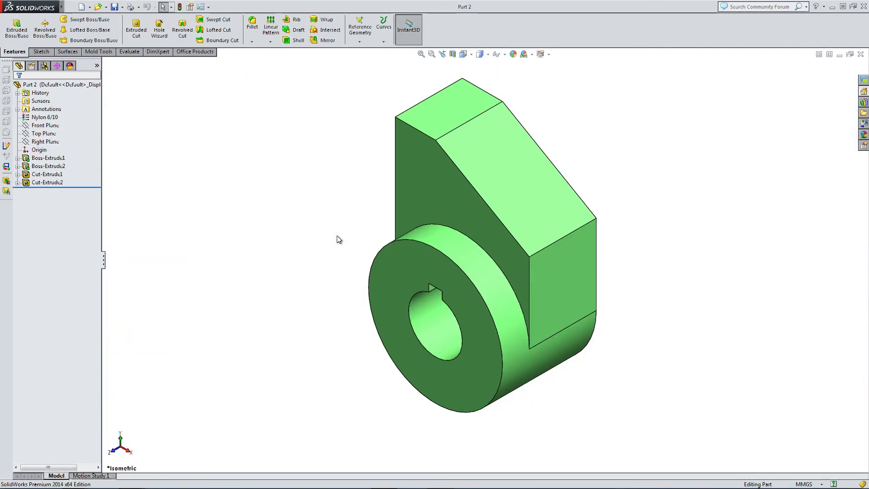
scroll(479, 216, up, 4)
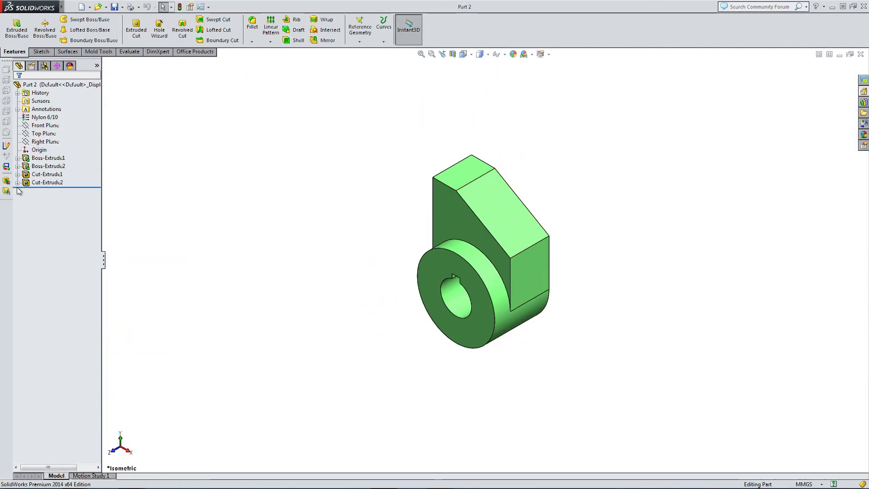
click(18, 158)
click(45, 166)
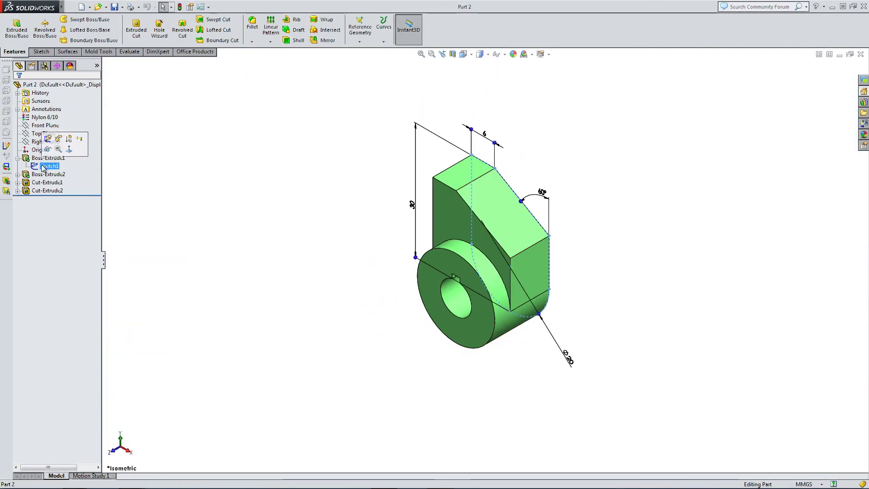
double_click(413, 206)
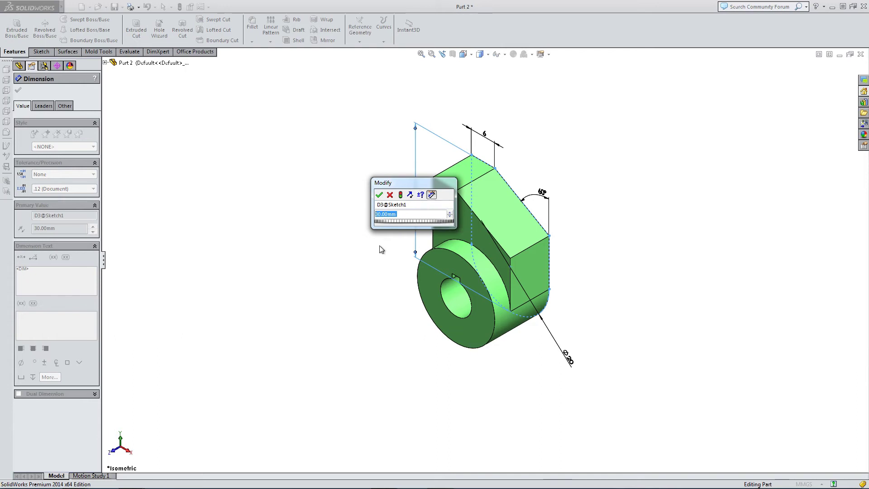
text(90)
key(Return)
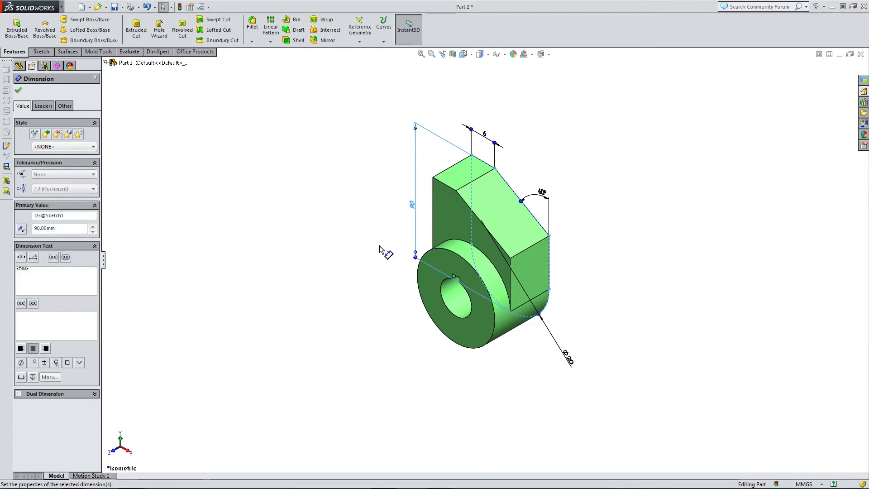
click(362, 246)
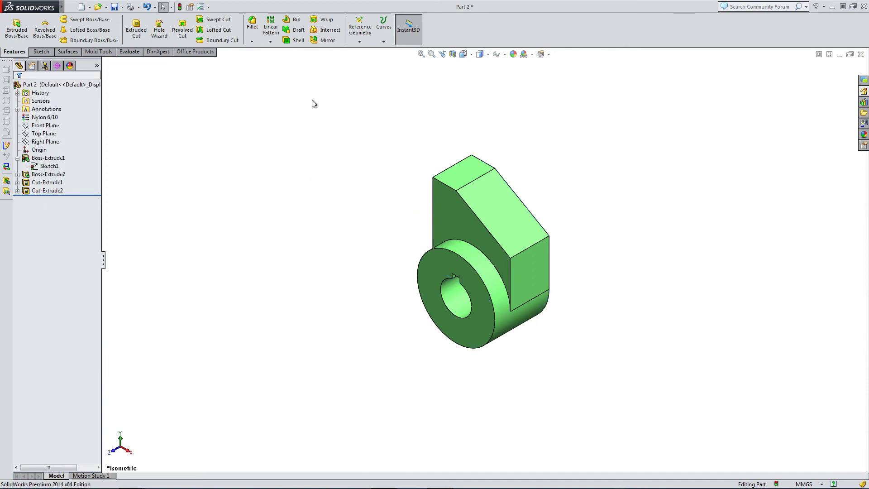
- Rebuild the part with its new height and inspect the whole model from a slightly rotated angle
click(179, 7)
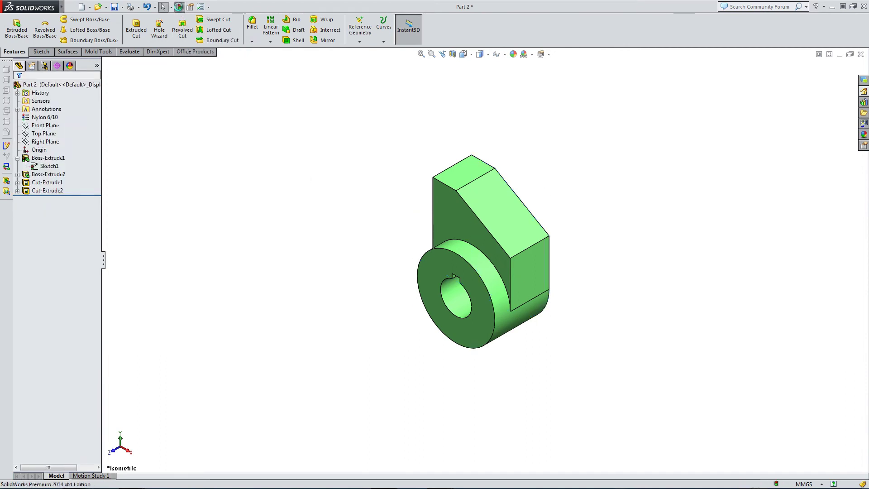
key(f)
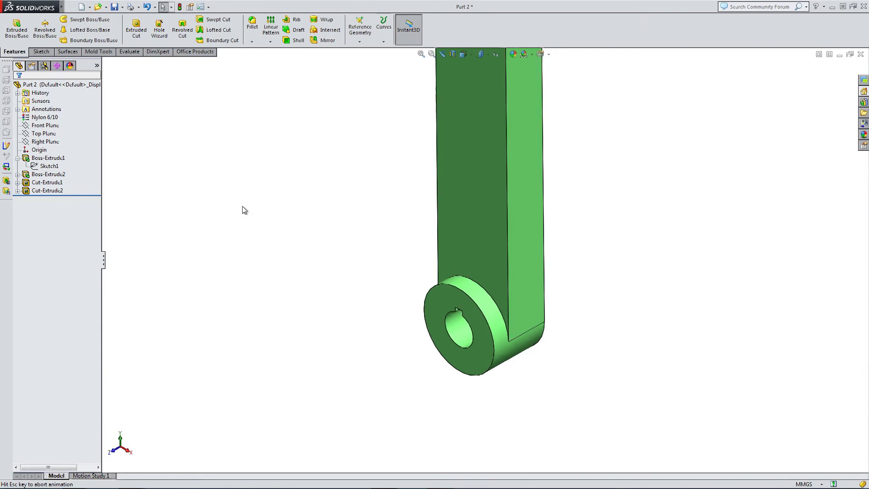
middle_drag(436, 266, 396, 263)
middle_drag(353, 267, 367, 316)
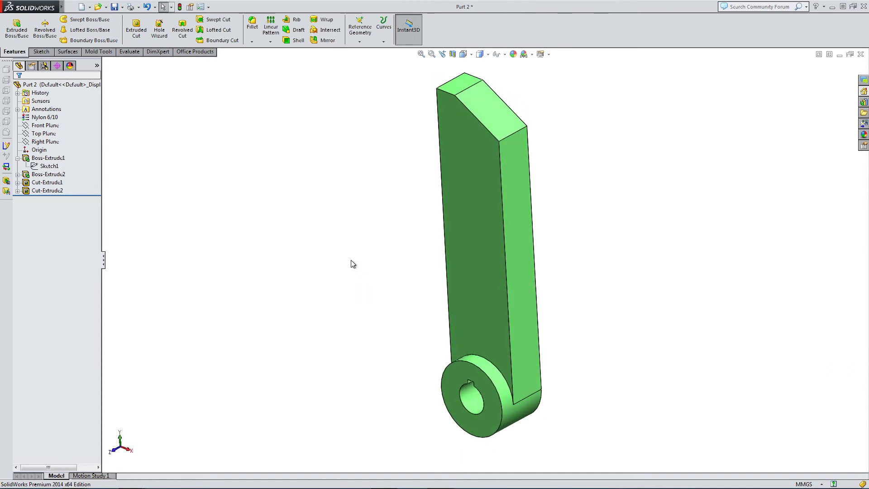
- Return to the Part 2 drawing and refresh the View Palette previews to match the lengthened part
key(ctrl+Tab)
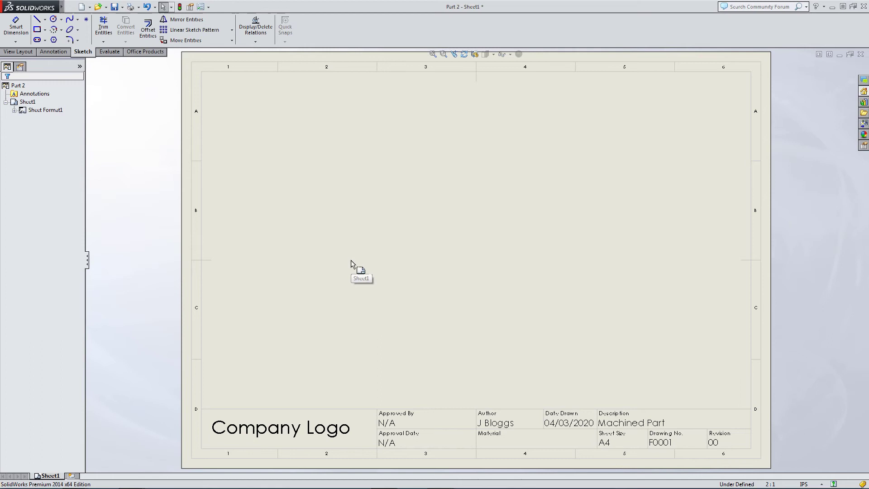
click(861, 125)
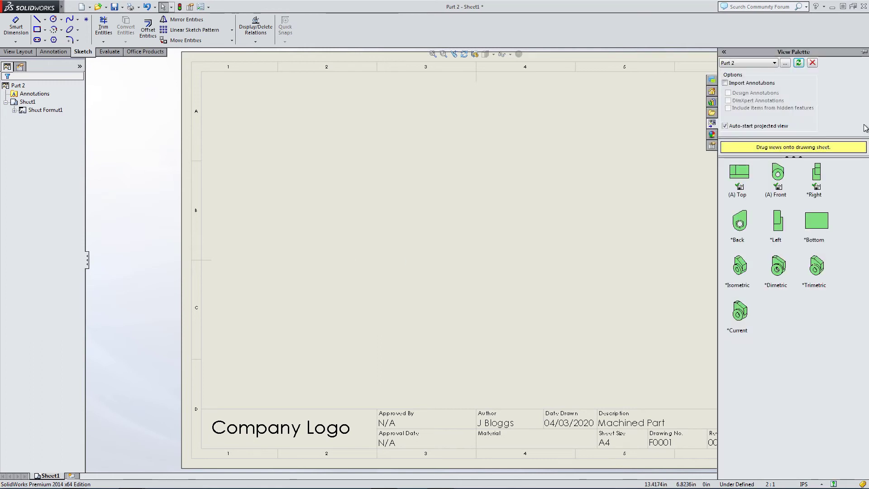
click(798, 63)
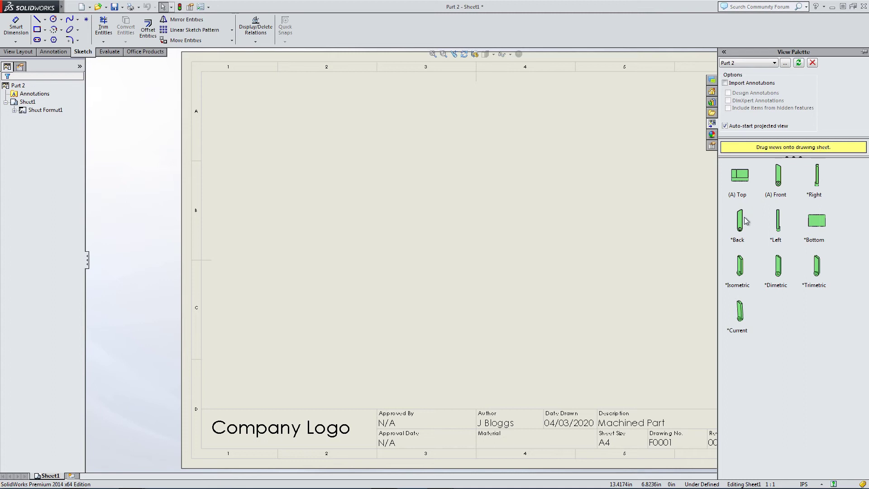
- Place the part's Back view on the sheet with a projected top view above it, adding no further projections
drag(742, 222, 390, 296)
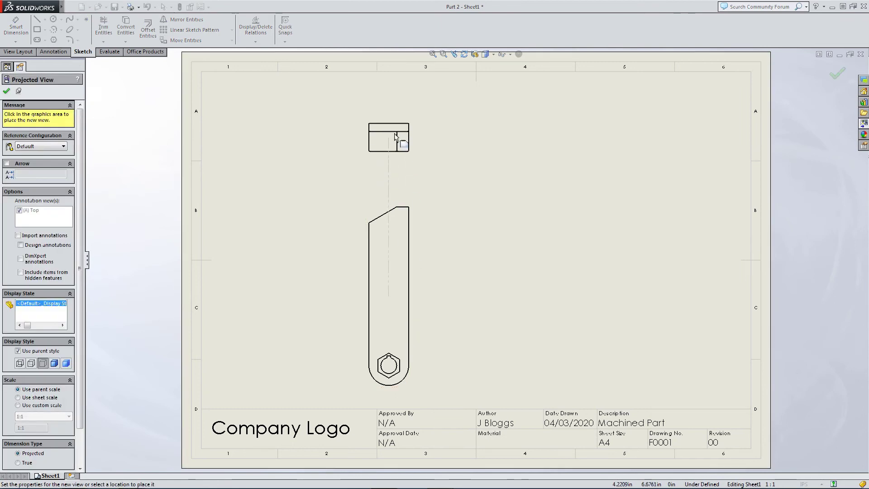
click(395, 129)
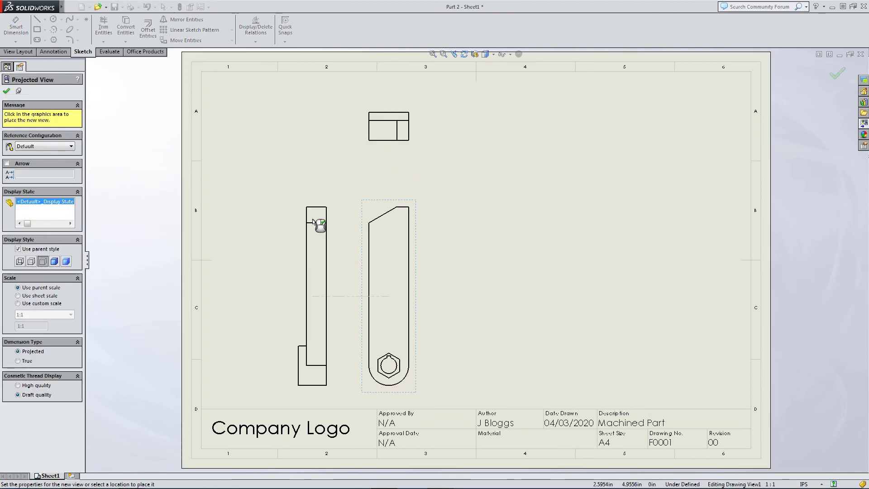
key(Escape)
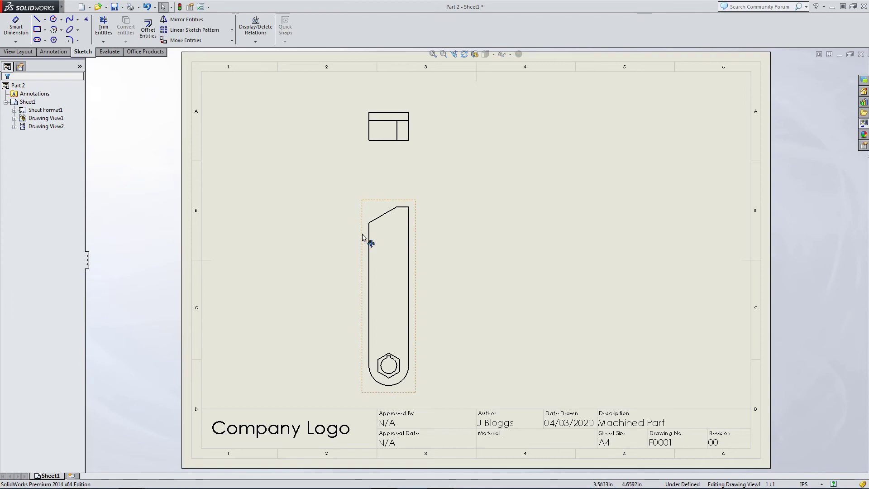
- Select the back view and give it a custom scale of 1:5
right_click(473, 262)
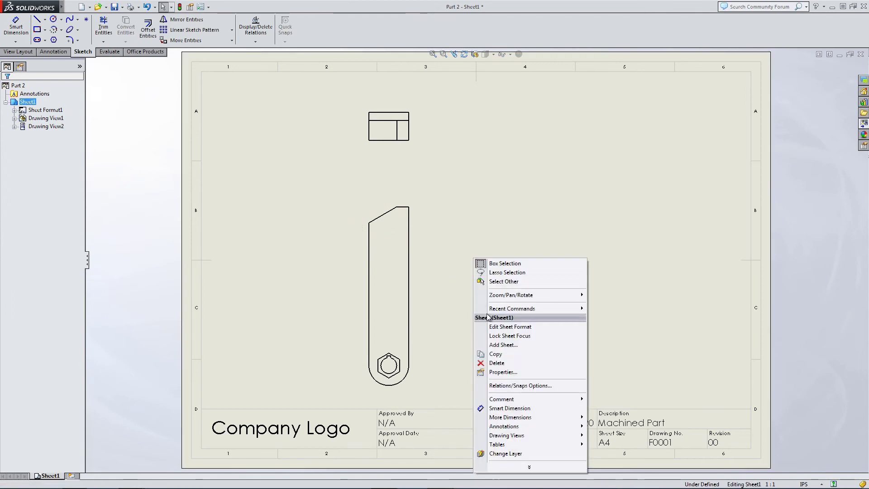
click(454, 325)
click(408, 276)
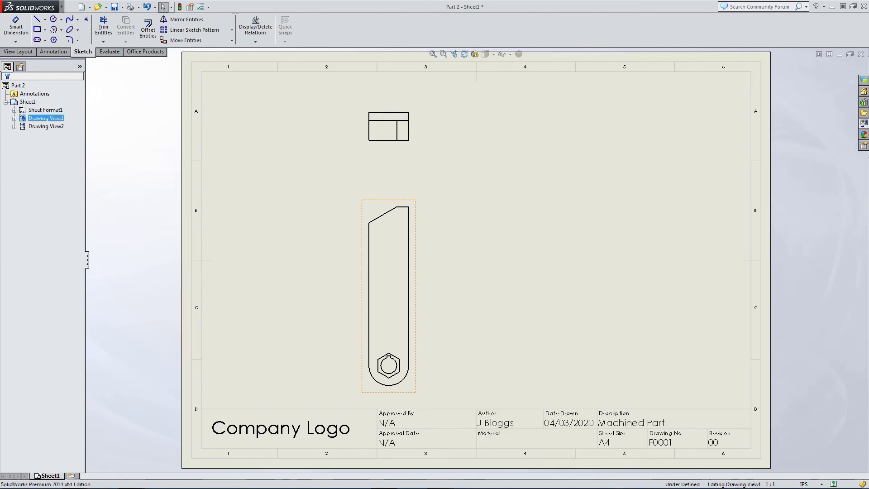
click(22, 354)
click(34, 365)
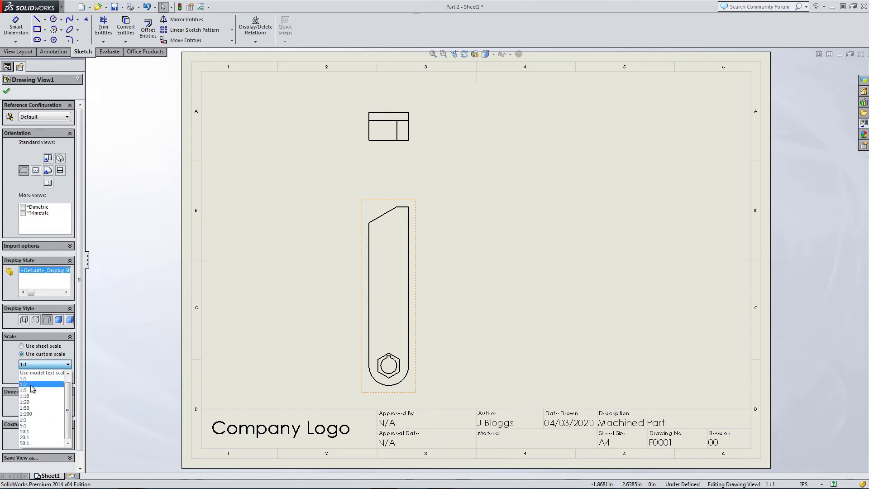
click(36, 390)
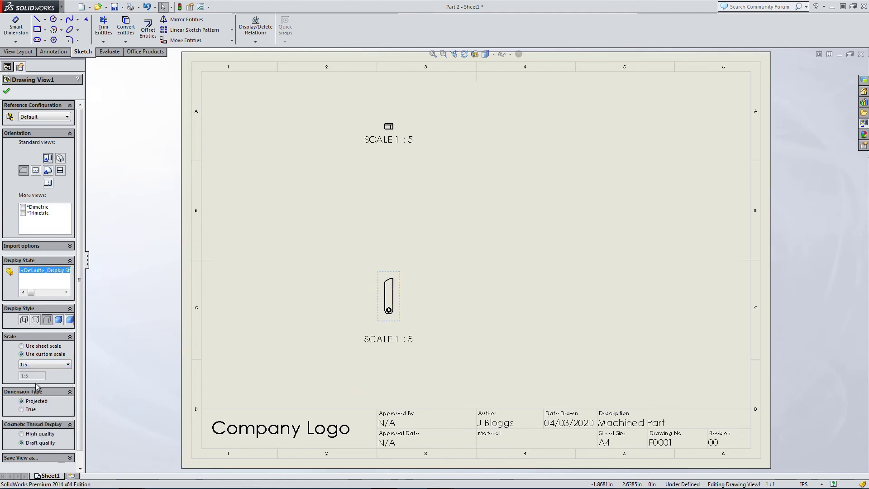
- Try a custom scale of 5:1 on the back view and fit the result on screen
click(38, 365)
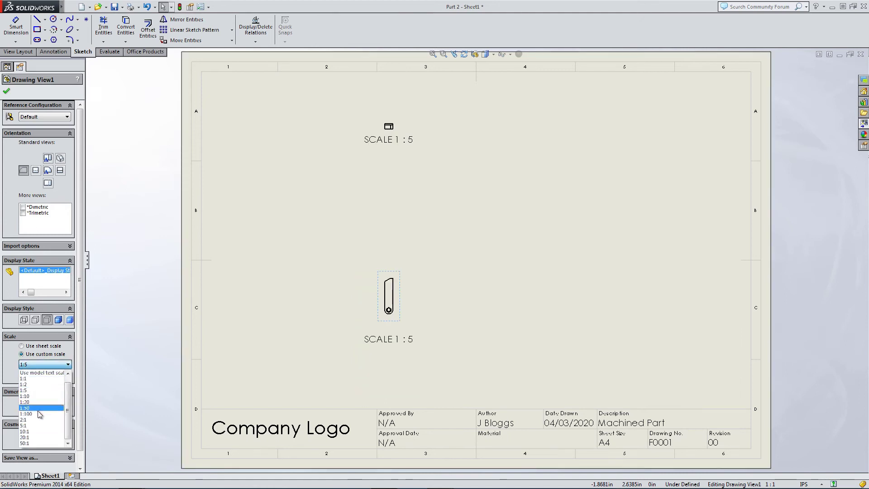
click(38, 425)
key(f)
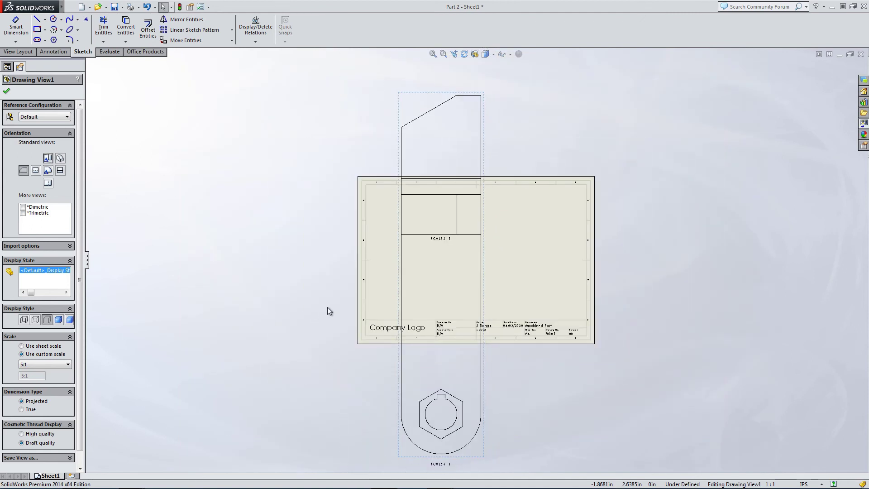
- Set the back view's custom scale to 2:1 and deselect the view
click(49, 367)
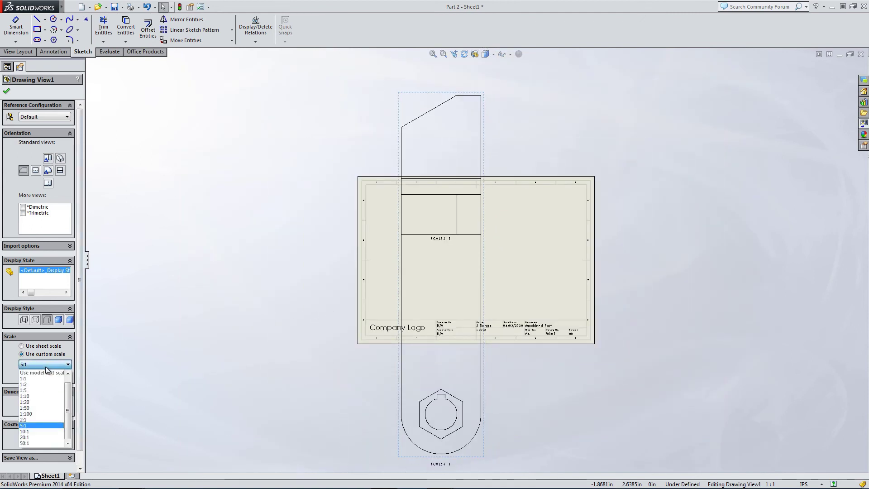
click(43, 416)
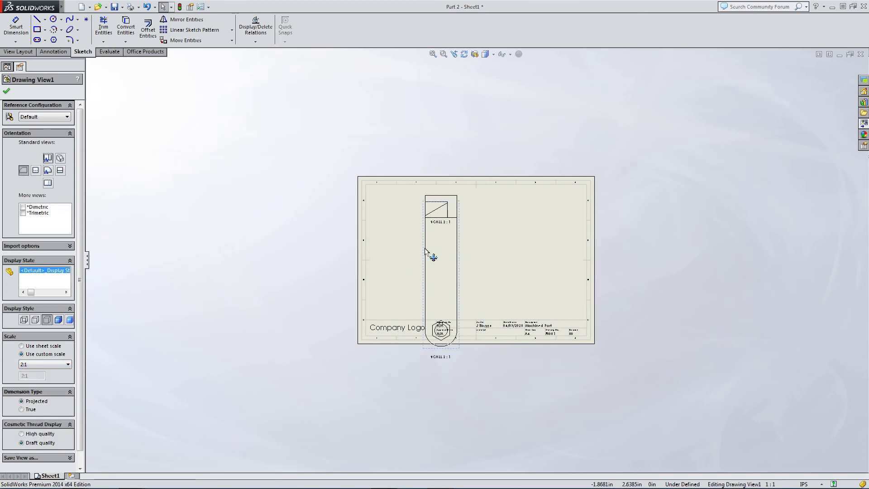
scroll(497, 245, down, 2)
click(488, 244)
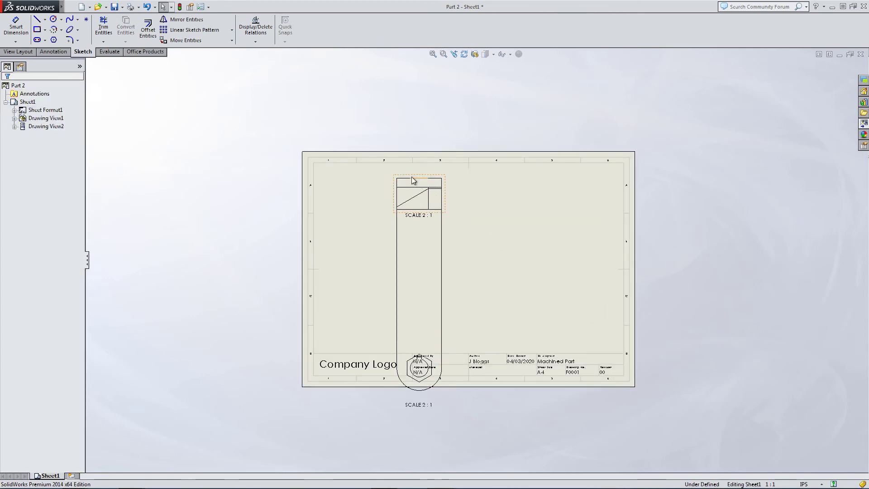
- Move the projected top view above the sheet border and shift the back view slightly upward
drag(411, 184, 412, 103)
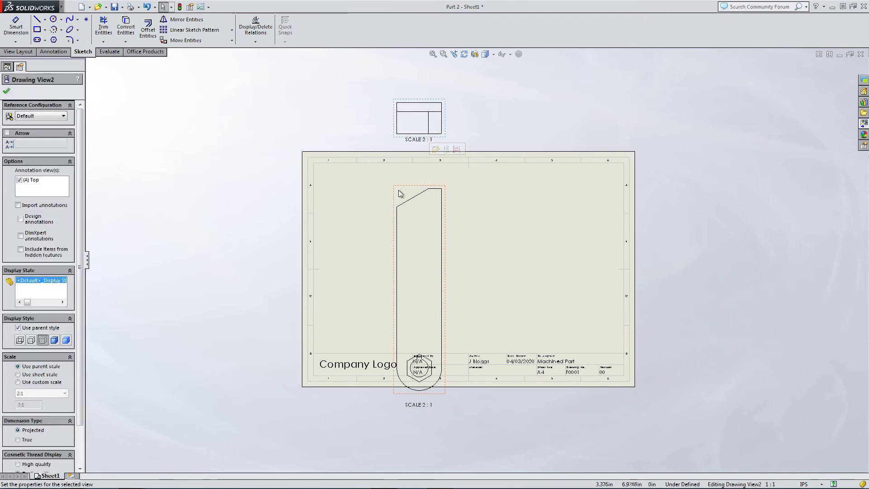
scroll(403, 192, up, 1)
drag(406, 192, 407, 181)
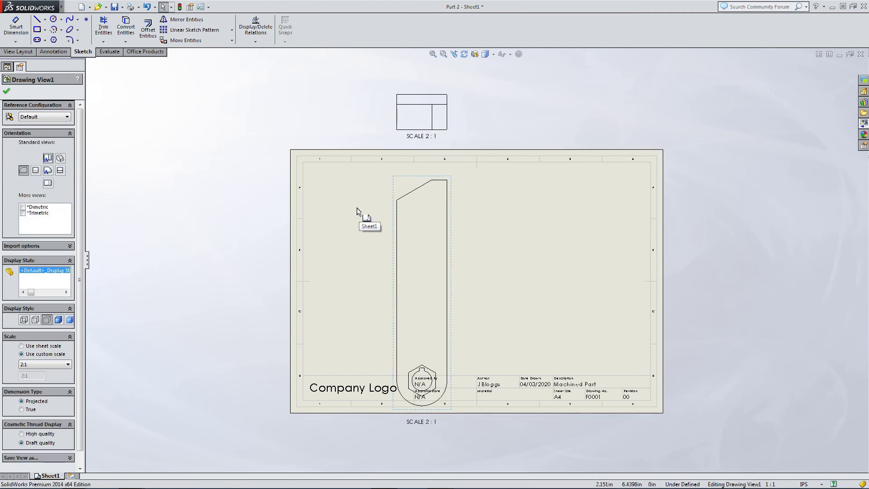
- Break the back view with a horizontal zig zag break, 0.2 in gap, removing the length between the sloped top and the hexagon
click(47, 53)
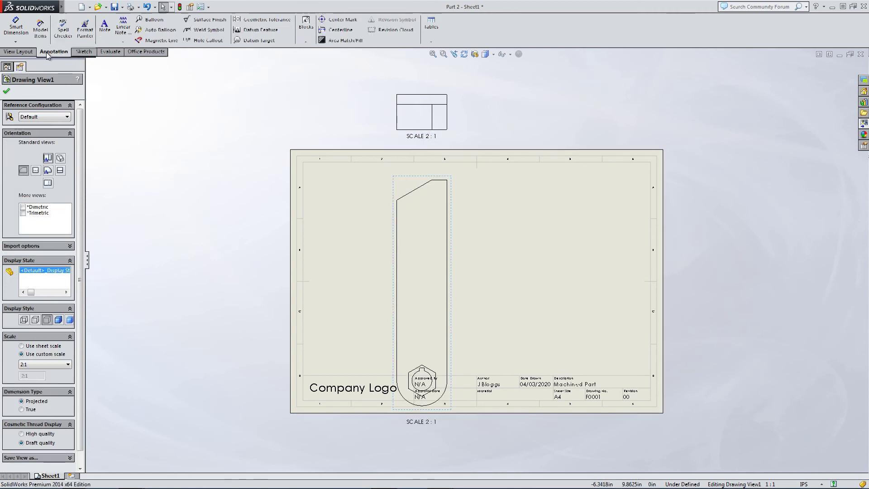
click(30, 53)
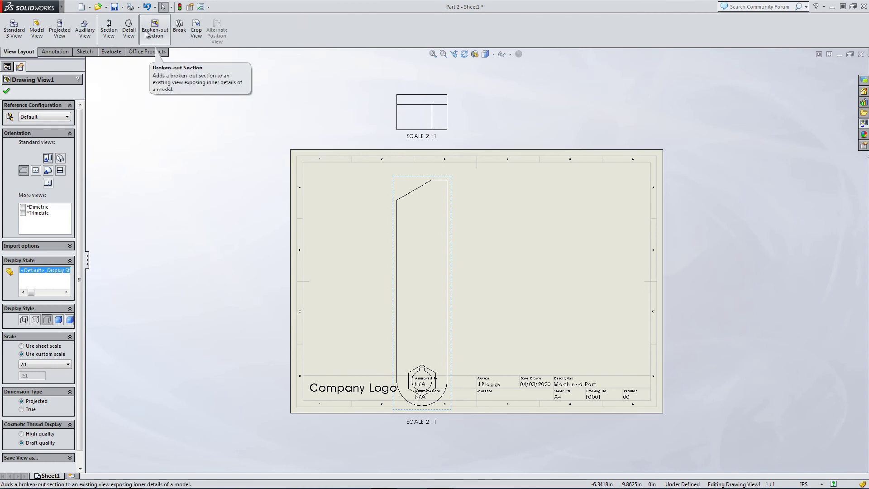
click(179, 26)
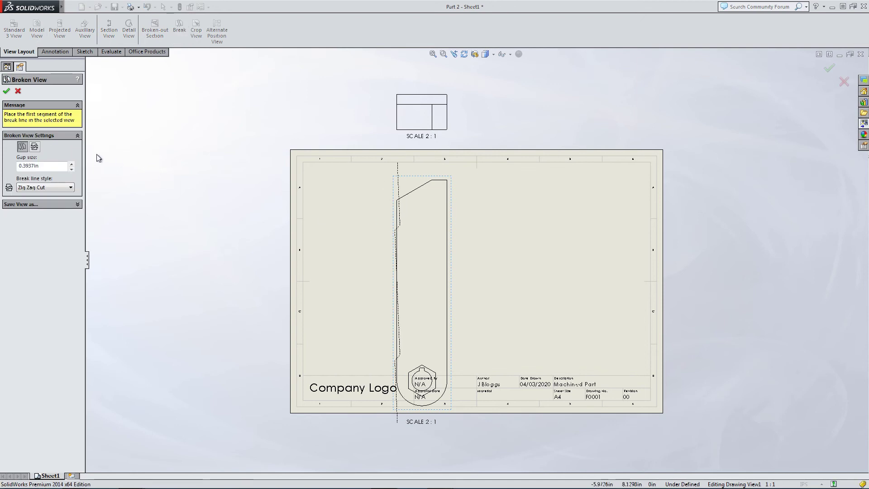
click(35, 147)
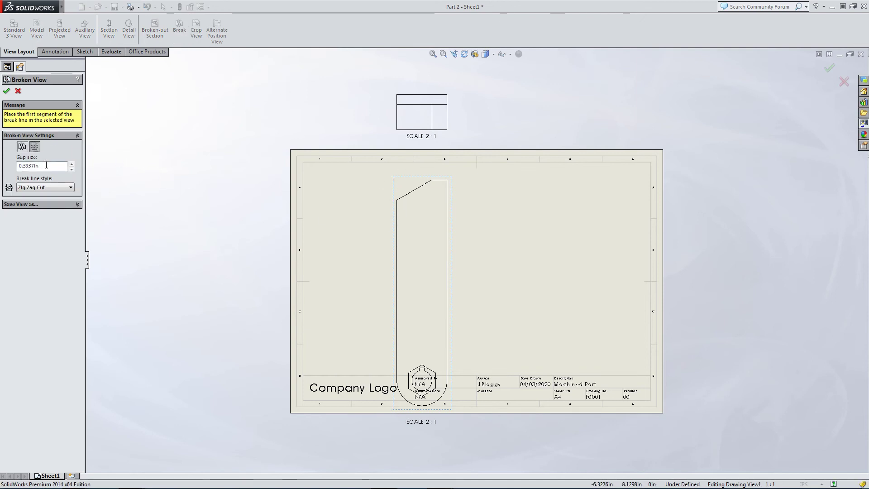
click(43, 166)
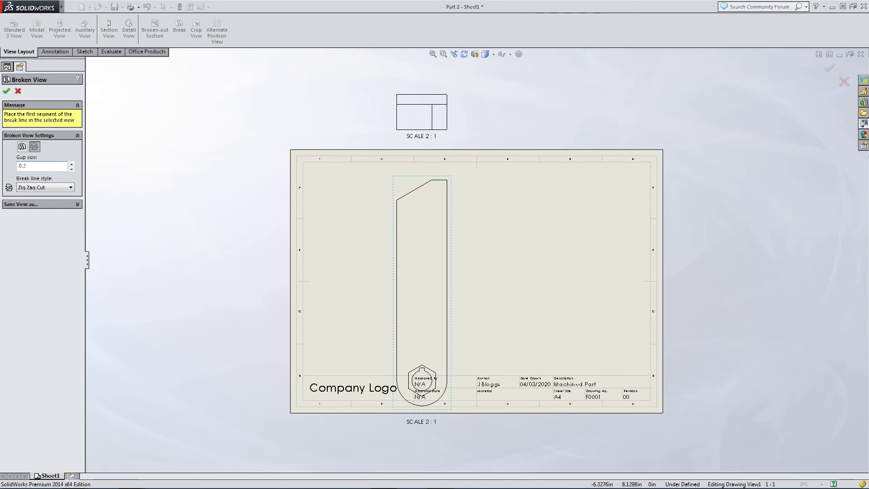
click(373, 208)
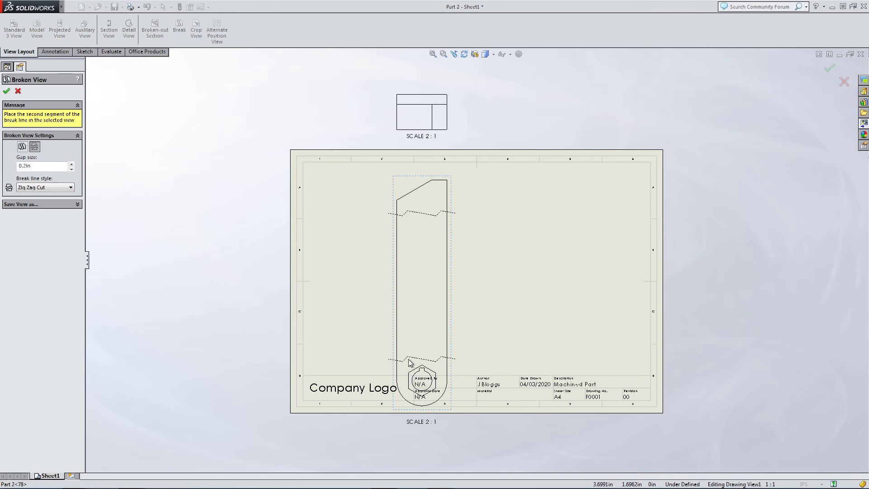
click(409, 360)
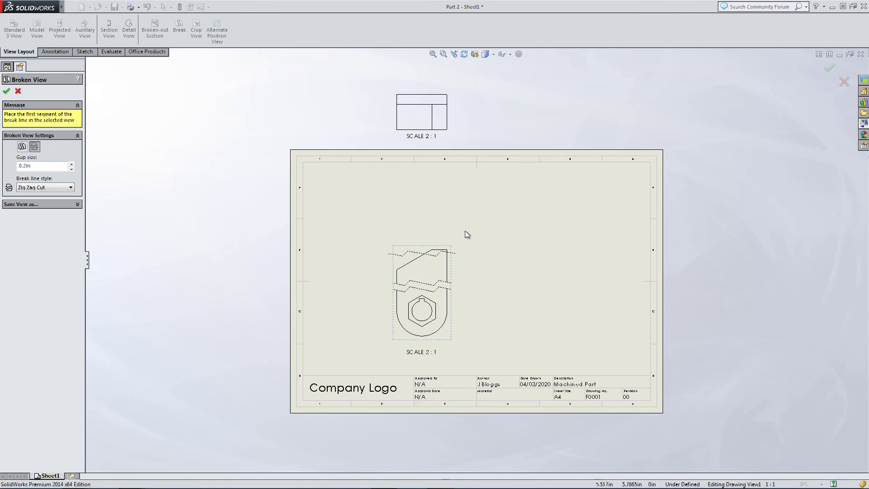
key(Return)
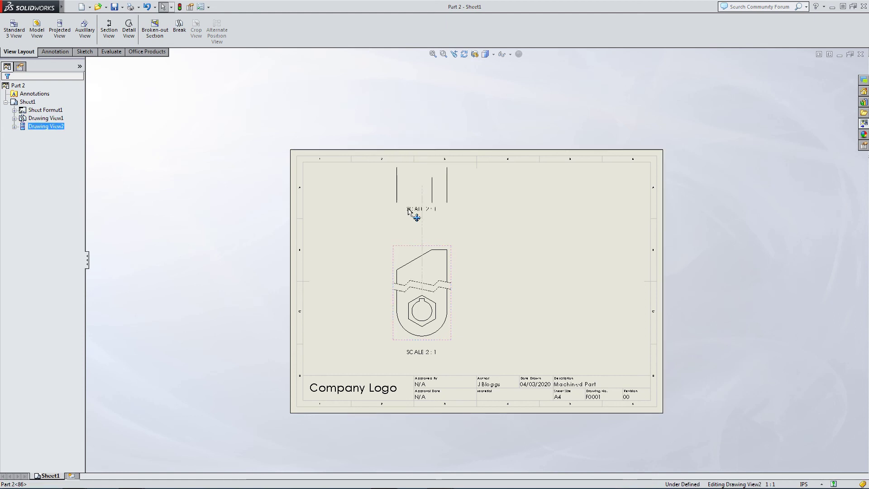
- Move the projected top view back onto the sheet above the broken view and deselect it
click(405, 226)
scroll(476, 271, down, 5)
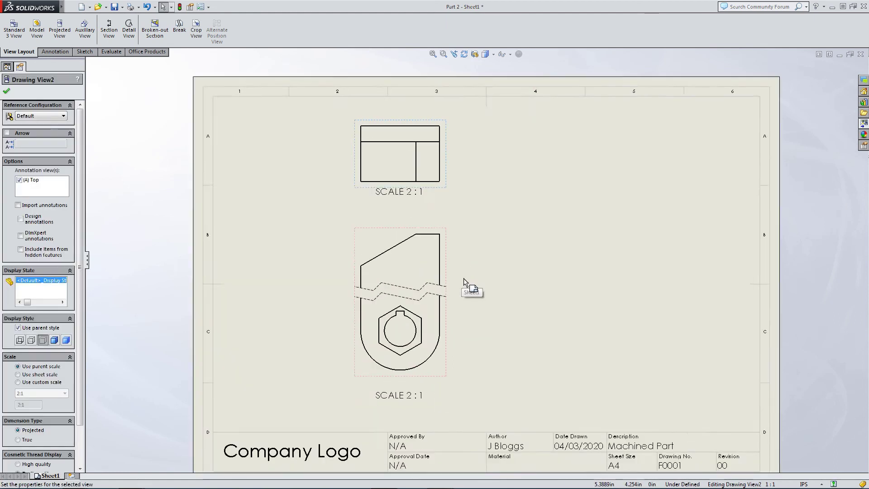
click(509, 287)
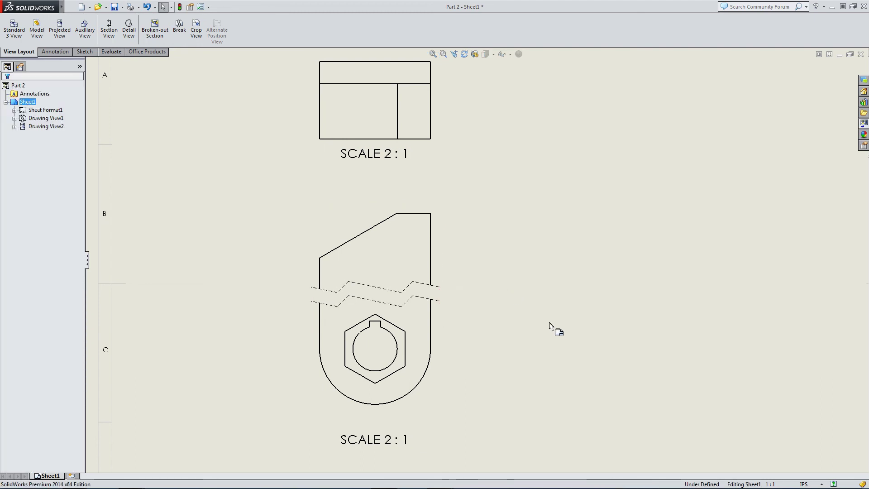
- Change the drawing's unit system to MMGS (millimeter, gram, second)
click(827, 485)
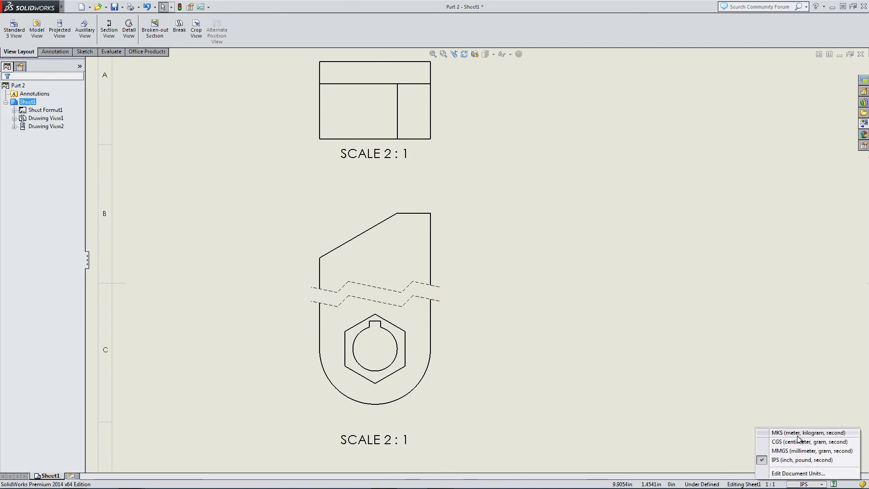
click(797, 451)
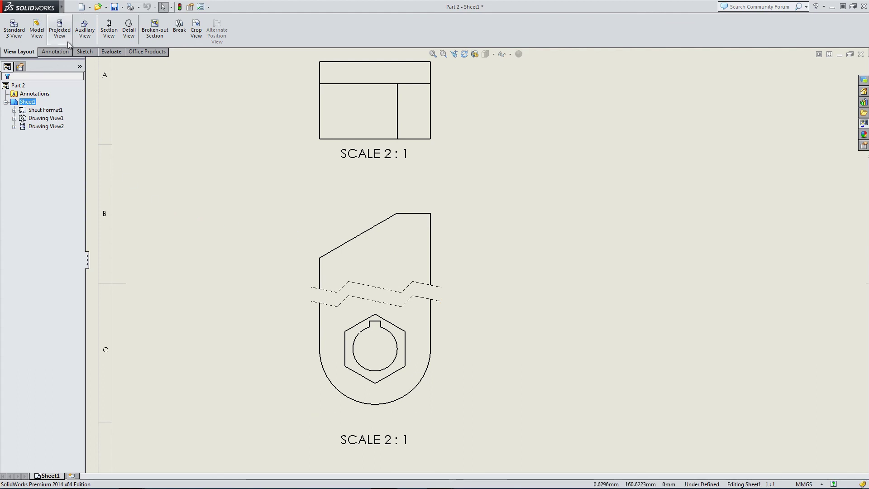
- Project a side view from the broken back view and place it to its right, near the sheet's right side
right_click(442, 243)
click(457, 218)
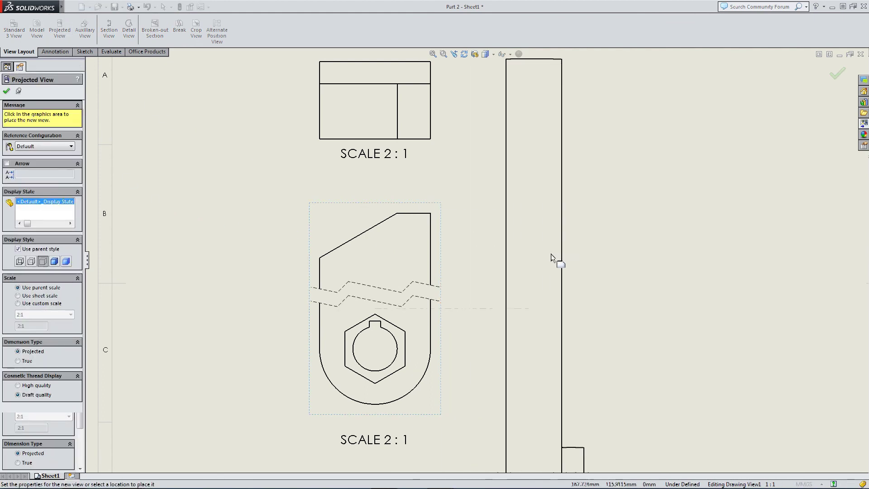
key(f)
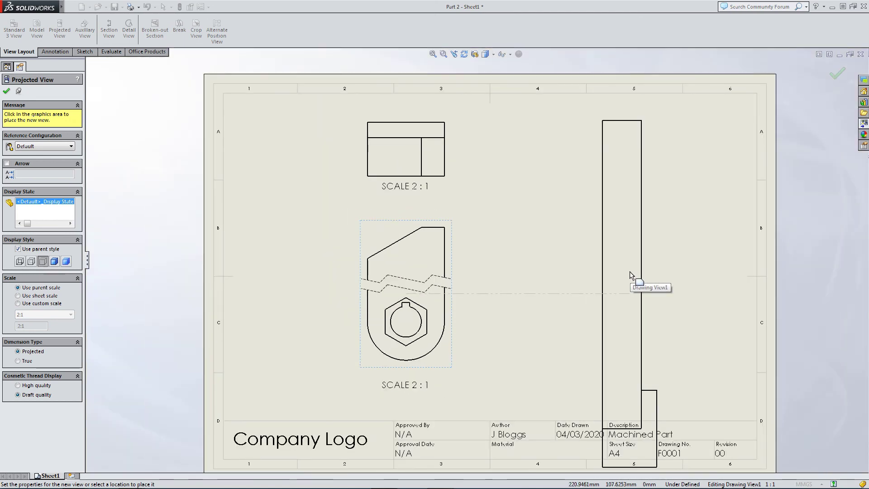
click(610, 271)
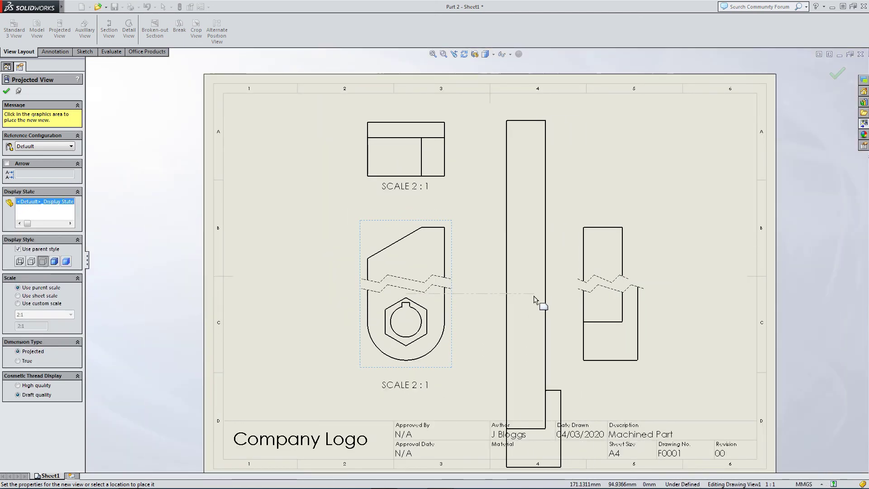
key(Escape)
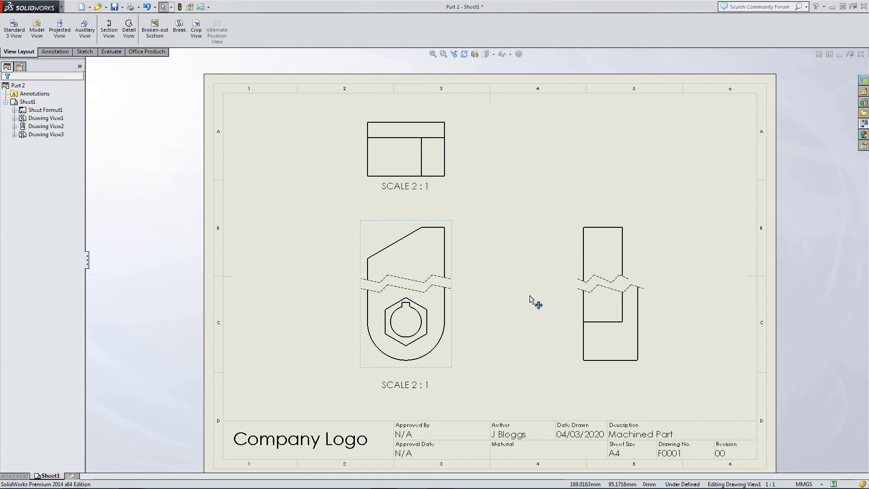
- Dimension the radius of the rounded lower end of the broken back view, placing the text outside the outline
click(54, 51)
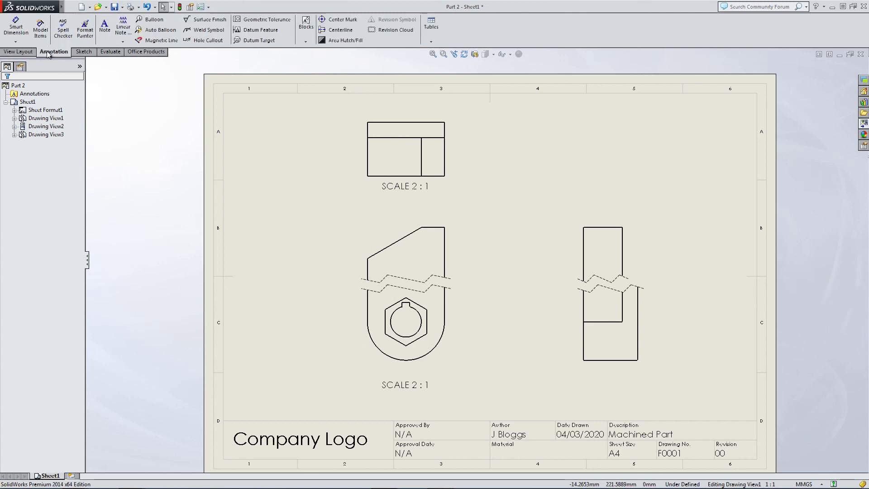
click(14, 28)
click(445, 345)
click(489, 374)
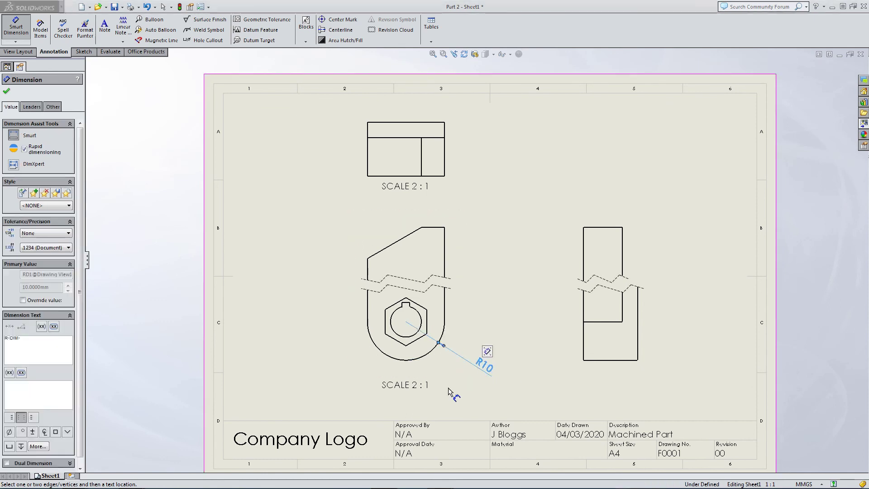
- Dimension the overall height of the broken side view between its bottom and top edges, placing the text left of the view
click(604, 360)
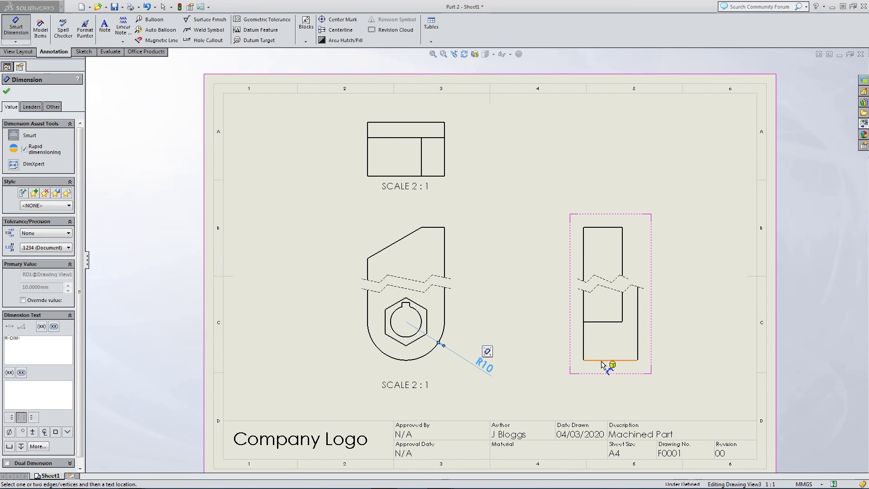
click(593, 227)
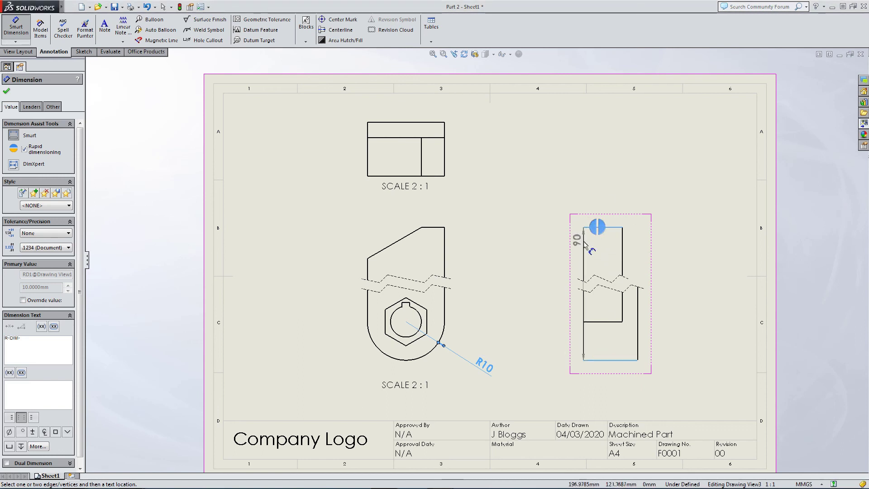
click(546, 298)
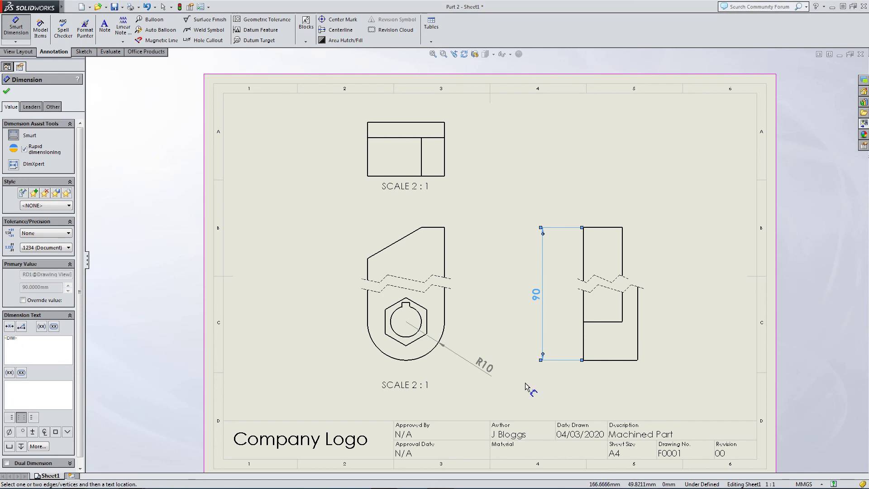
key(Escape)
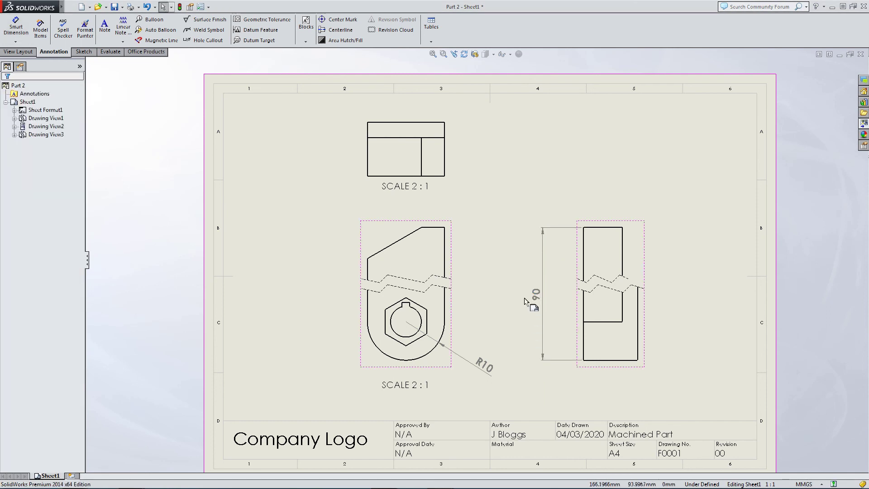
click(565, 398)
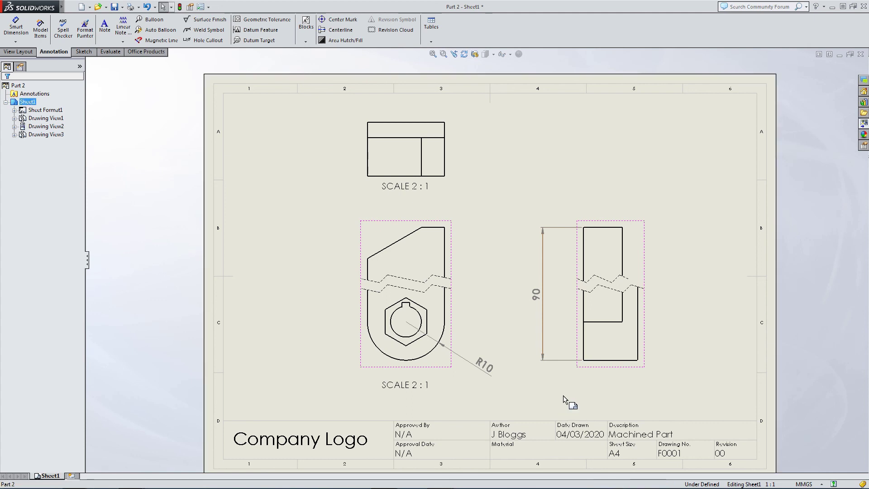
- Open the Part 2 model from the projected side view in the drawing
click(650, 222)
right_click(640, 212)
click(648, 202)
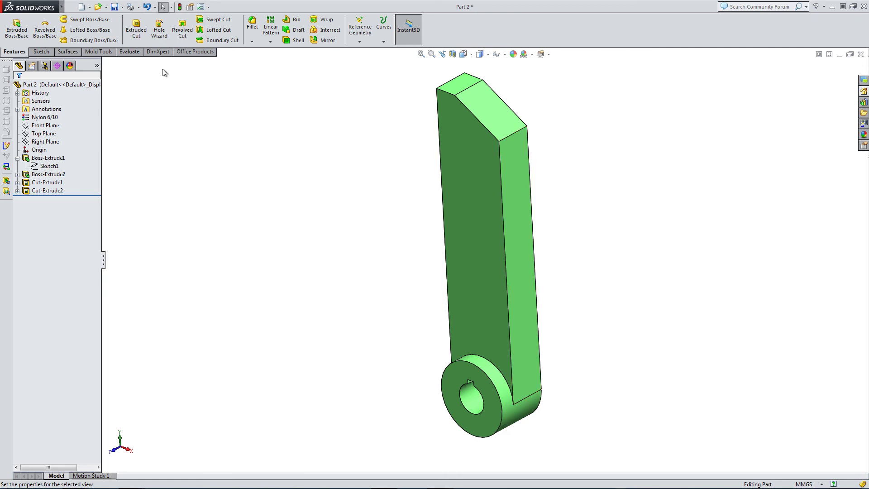
- Measure the distance from the part's flat top end face to the curved surface of its rounded lower end
click(124, 52)
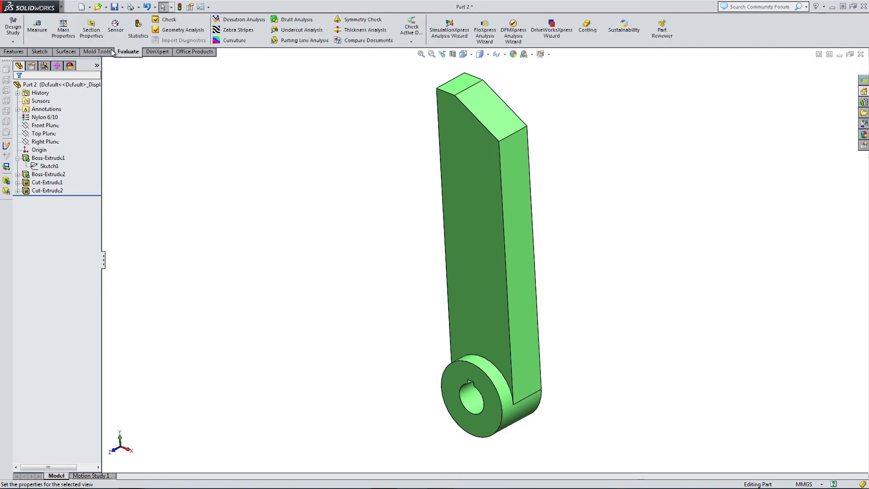
click(37, 28)
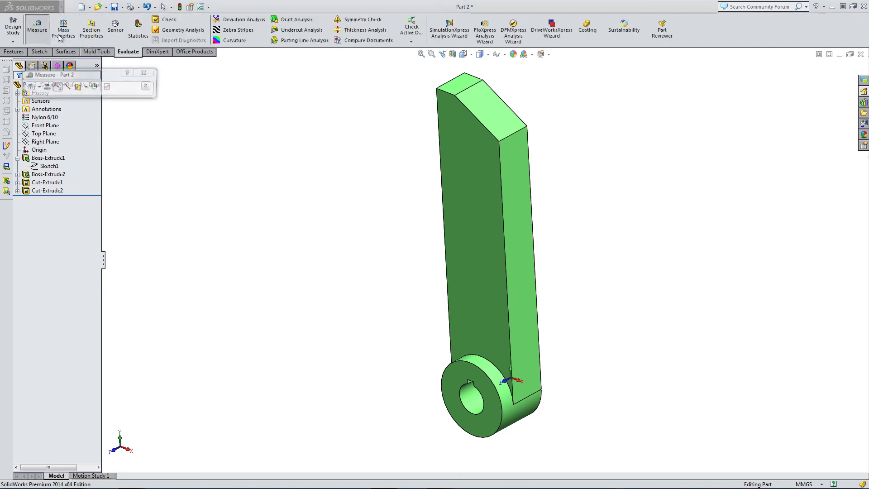
click(455, 86)
middle_drag(455, 88, 310, 84)
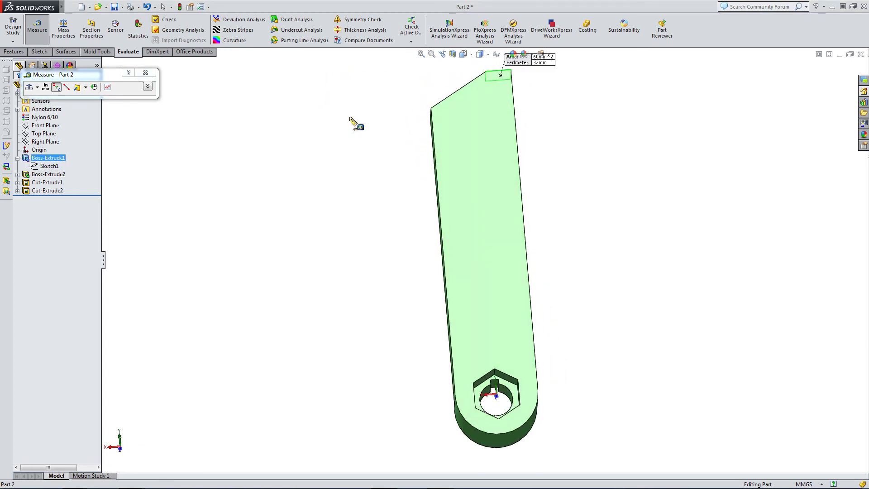
click(501, 438)
middle_drag(388, 374, 452, 369)
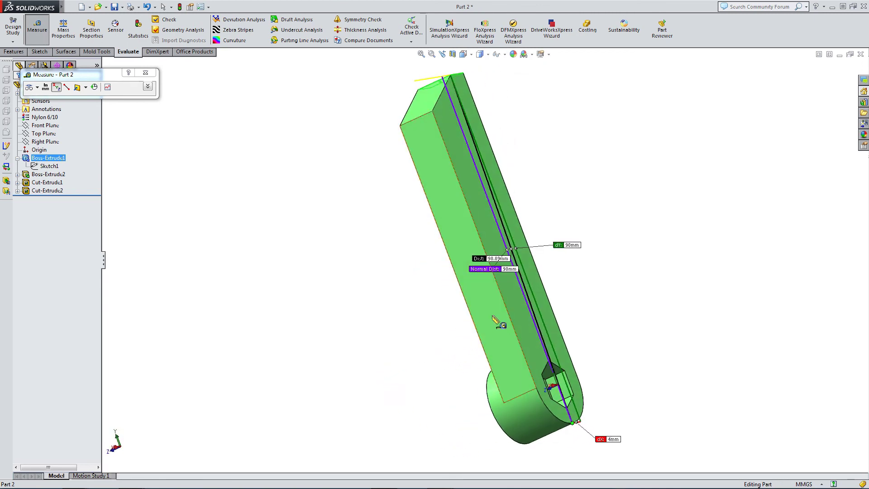
- Move the dY callout clear of the part and examine the measured distances against the whole model
scroll(561, 304, down, 2)
drag(558, 220, 608, 272)
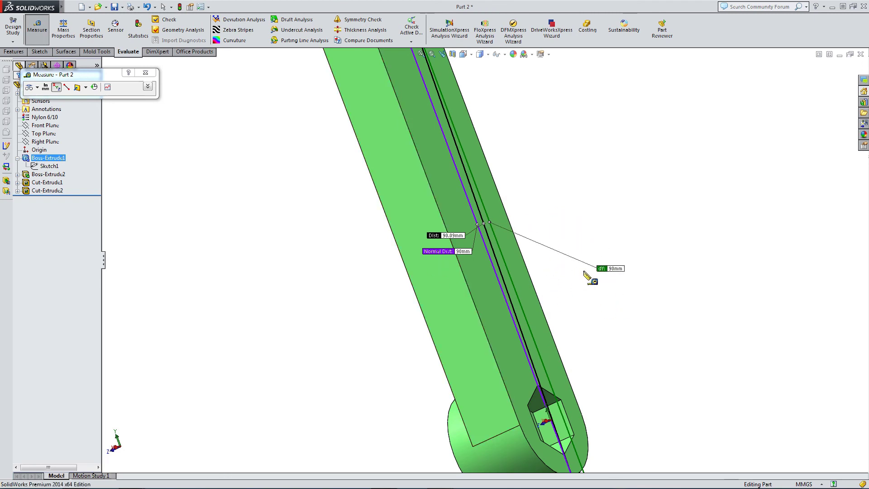
scroll(586, 281, up, 1)
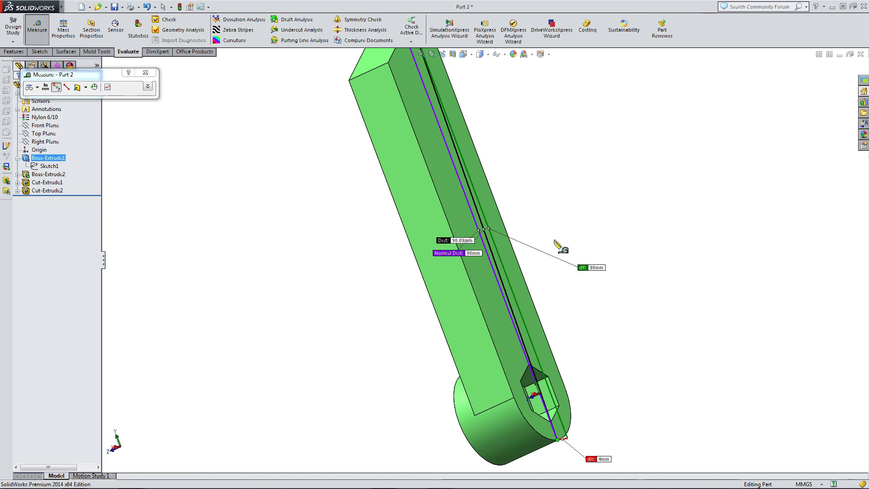
scroll(560, 299, down, 3)
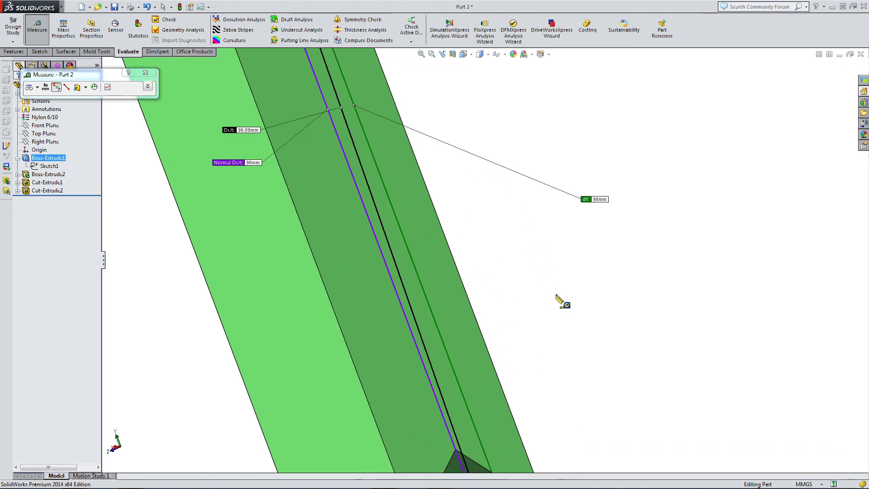
scroll(560, 301, down, 1)
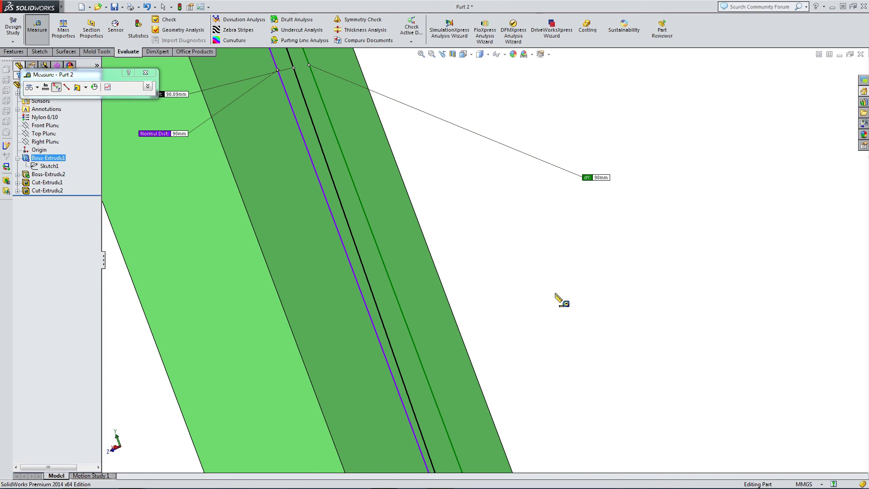
scroll(561, 298, up, 5)
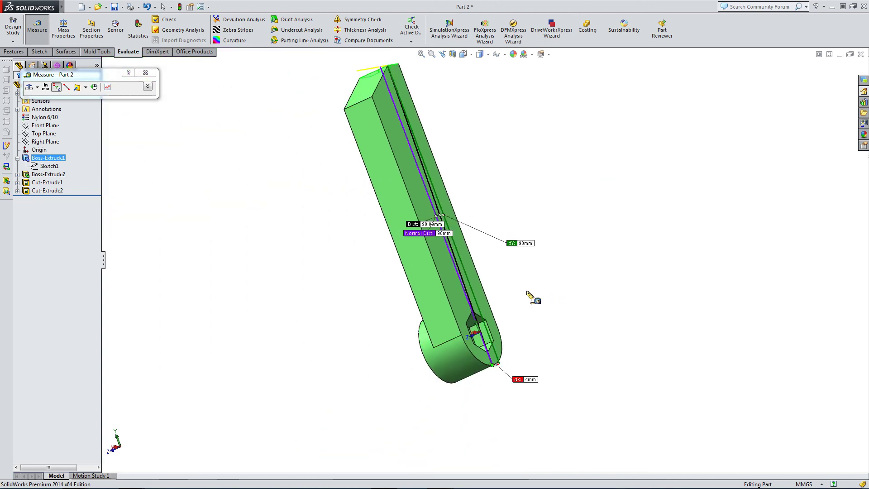
middle_drag(419, 305, 504, 208)
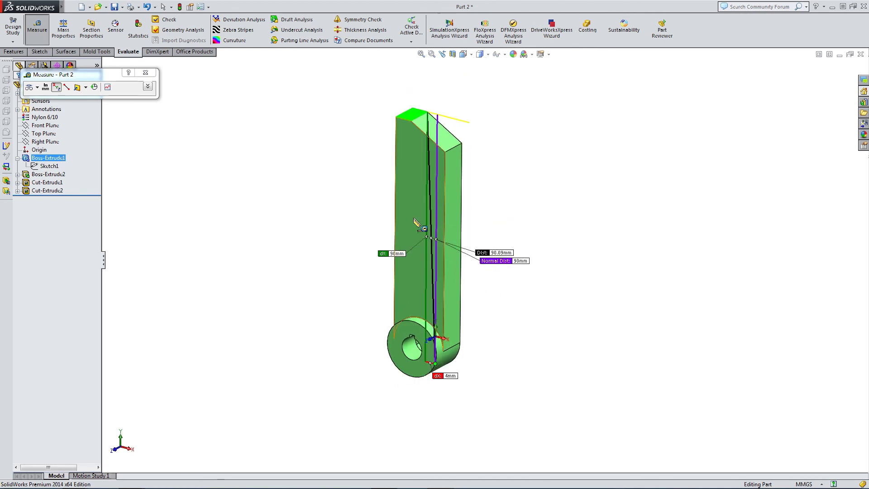
- End the measurement and return to the Part 2 drawing sheet with no view selected
key(Escape)
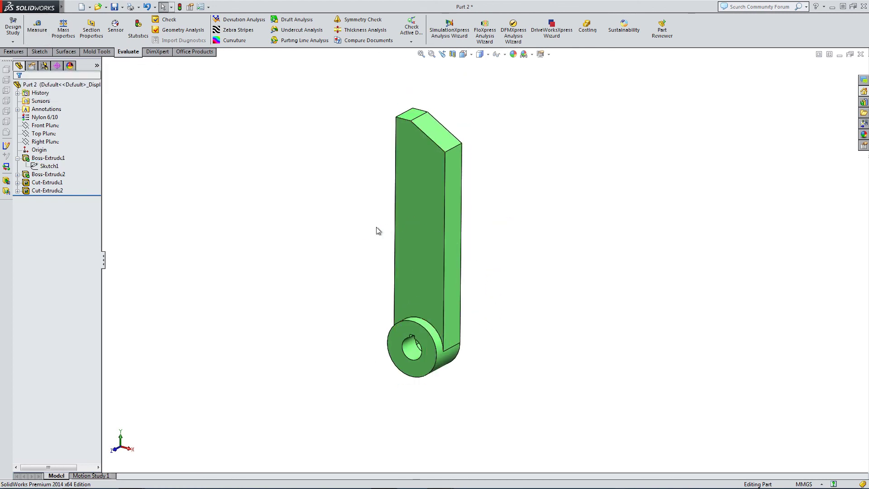
key(ctrl+Tab)
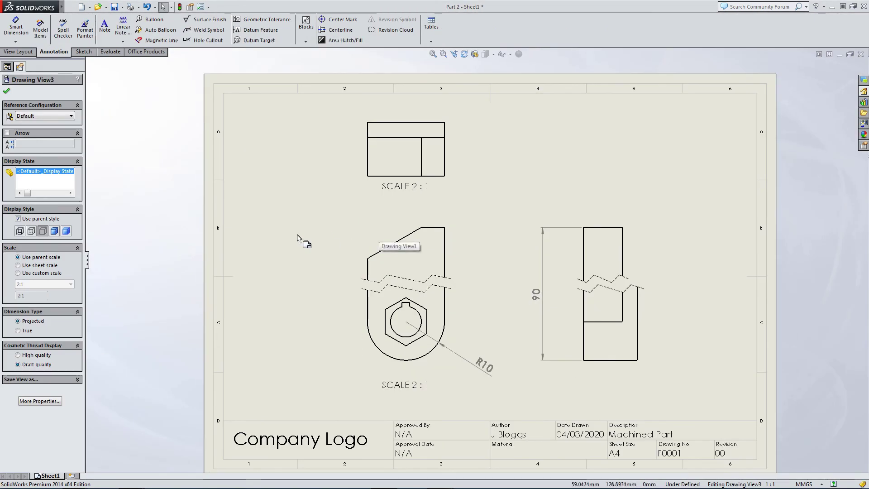
click(275, 233)
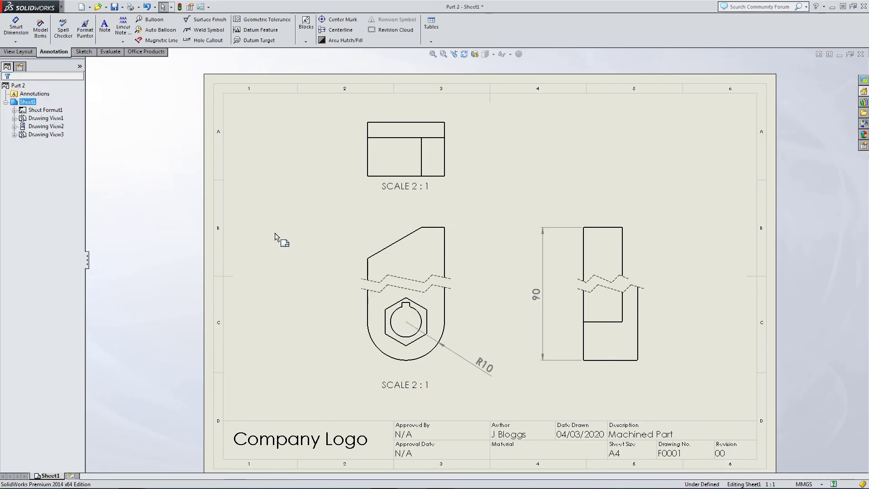